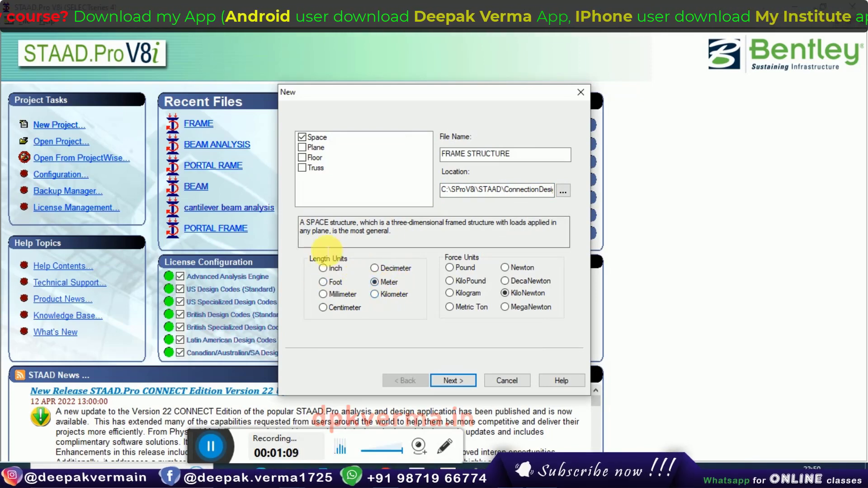
# Step: Set the force units to KiloNewton and finish creating the FRAME STRUCTURE space model
pyautogui.click(516, 269)
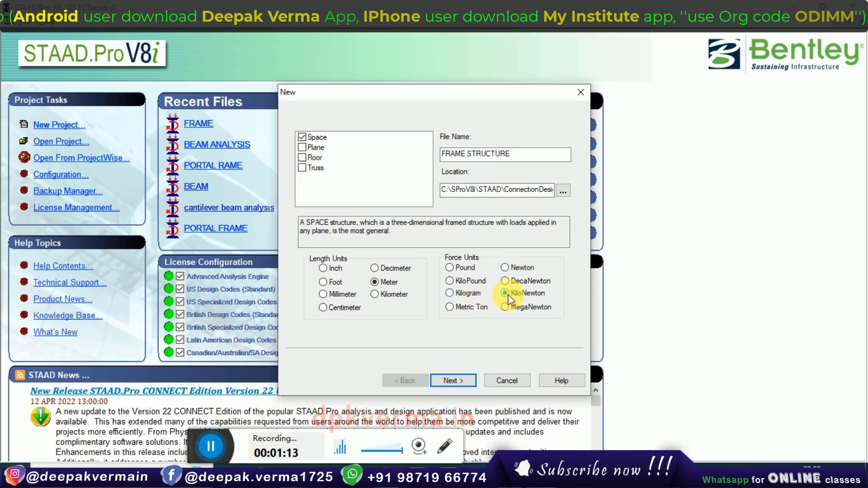
pyautogui.click(507, 293)
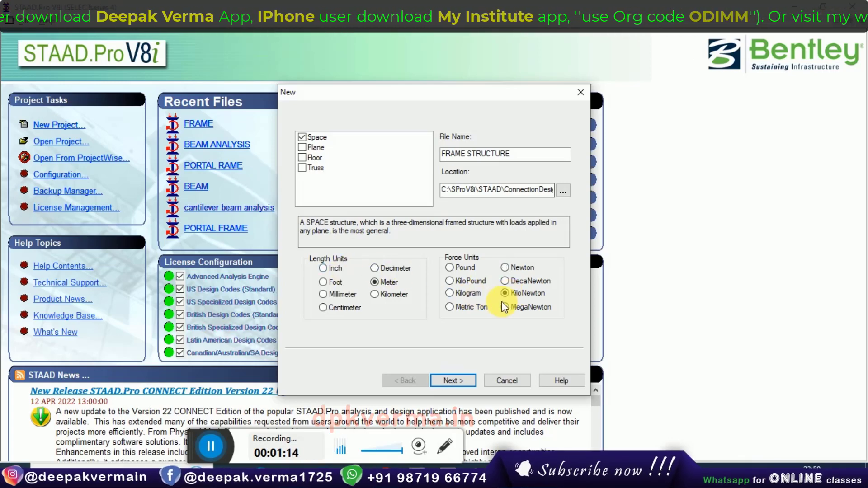
pyautogui.click(453, 380)
pyautogui.click(457, 382)
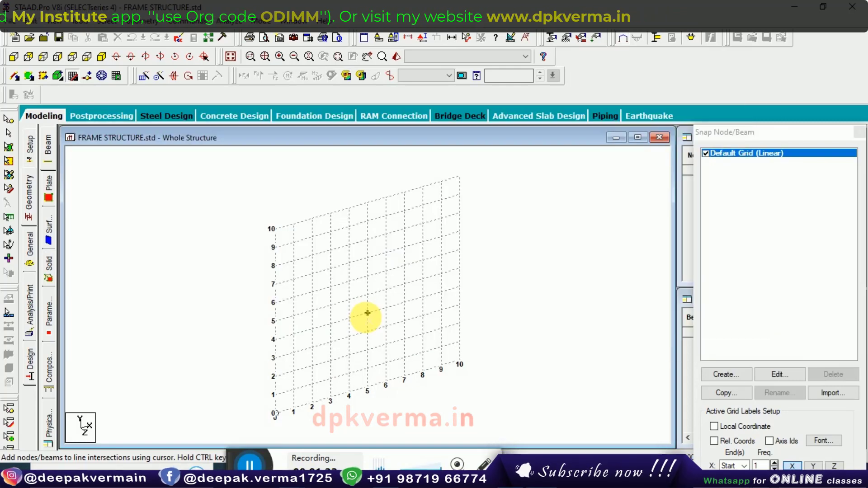
# Step: Consult the reference sketch and draw the portal frame on the snap grid with 4 m columns and an 8 m beam, closing the grid
pyautogui.hotkey('alt', 'Tab')
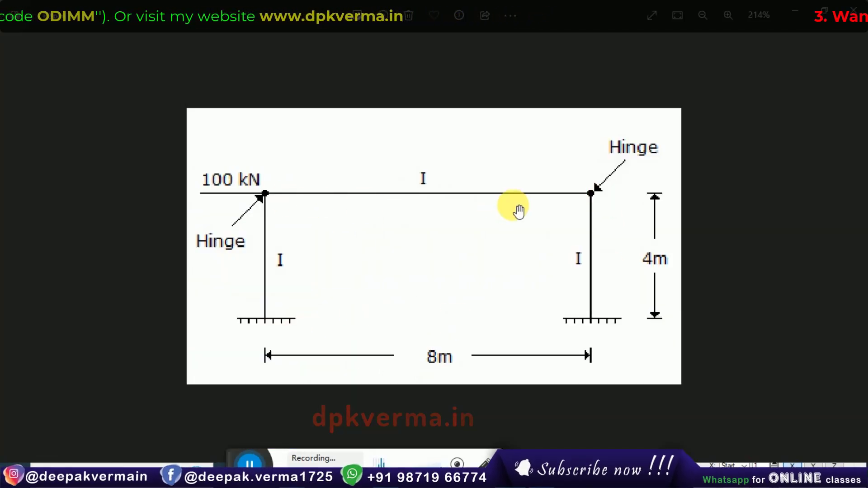
pyautogui.hotkey('alt', 'Tab')
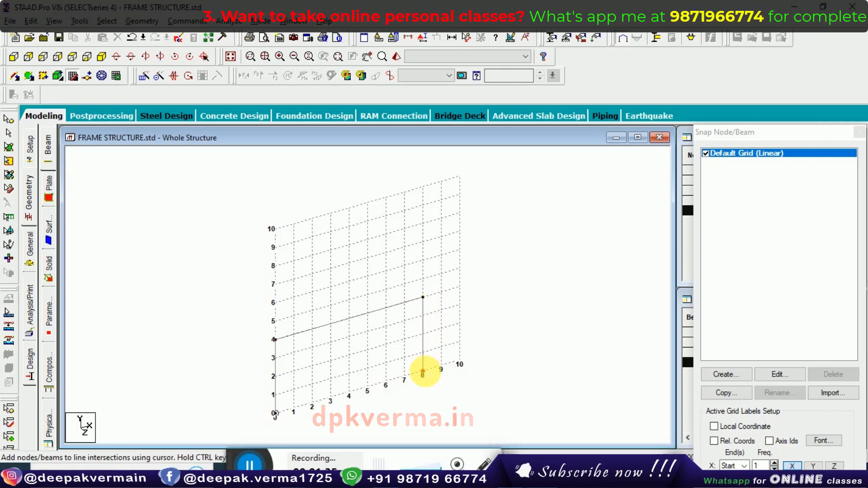
pyautogui.click(71, 78)
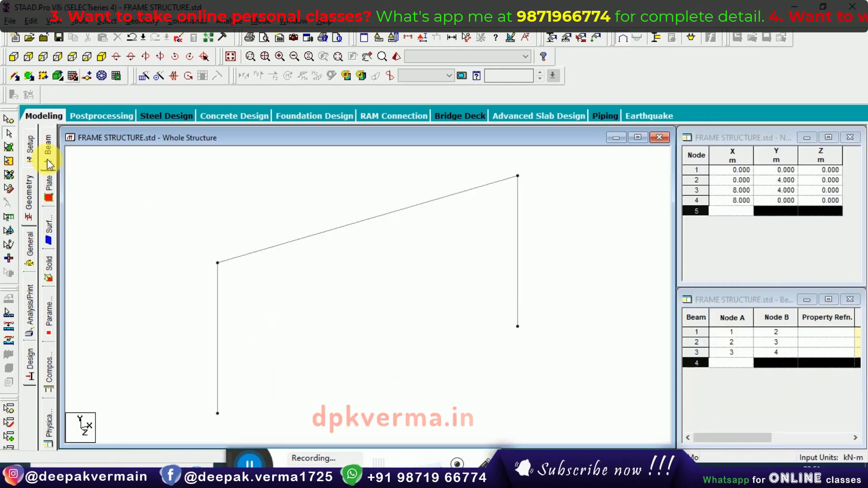
# Step: Define a rectangular concrete section with YD 0.45 m and ZD 0.25 m
pyautogui.click(27, 242)
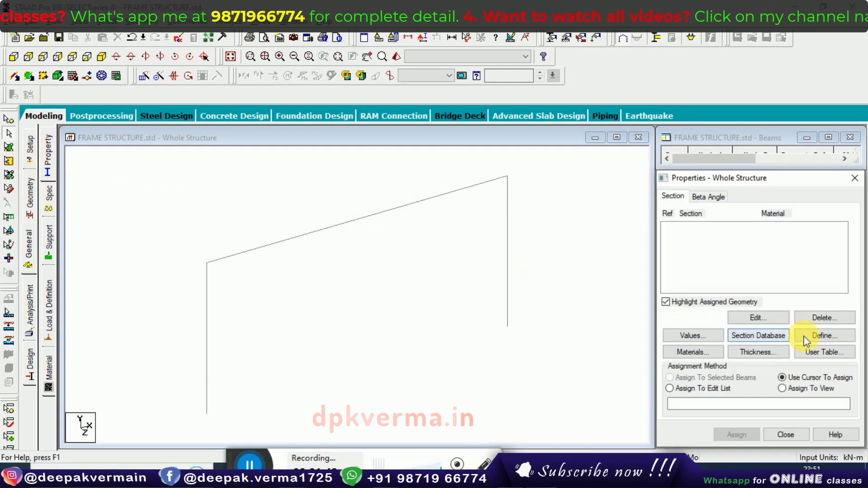
pyautogui.click(818, 336)
pyautogui.click(262, 137)
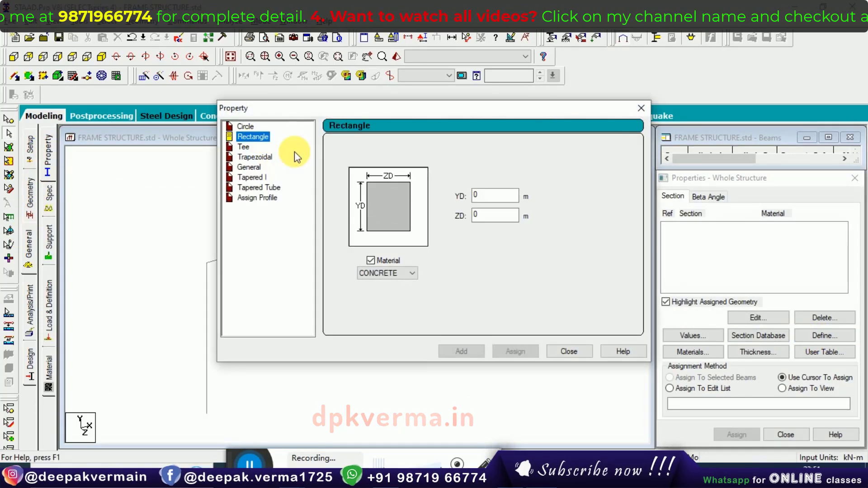
pyautogui.doubleClick(488, 195)
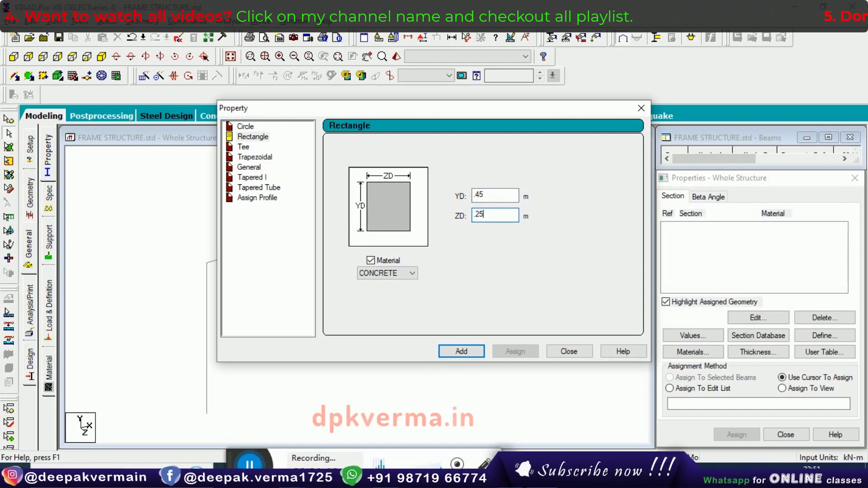
pyautogui.click(473, 351)
pyautogui.click(566, 351)
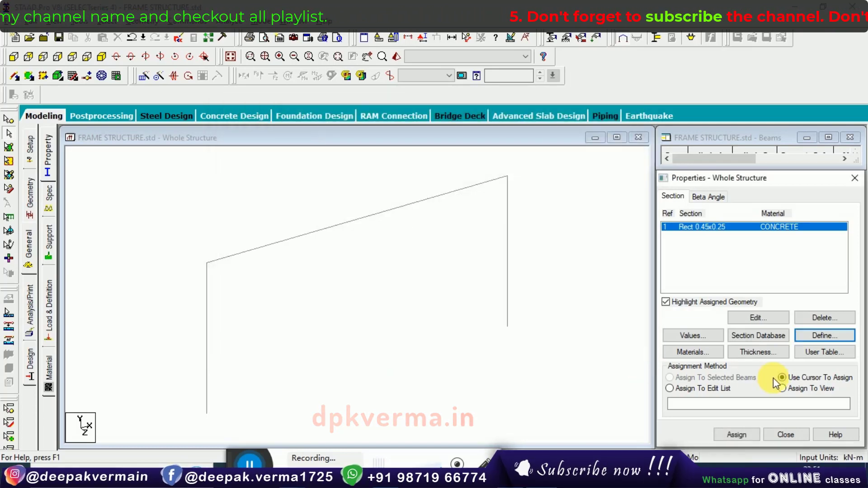
# Step: Assign the rectangular concrete section to all members in the view
pyautogui.click(755, 432)
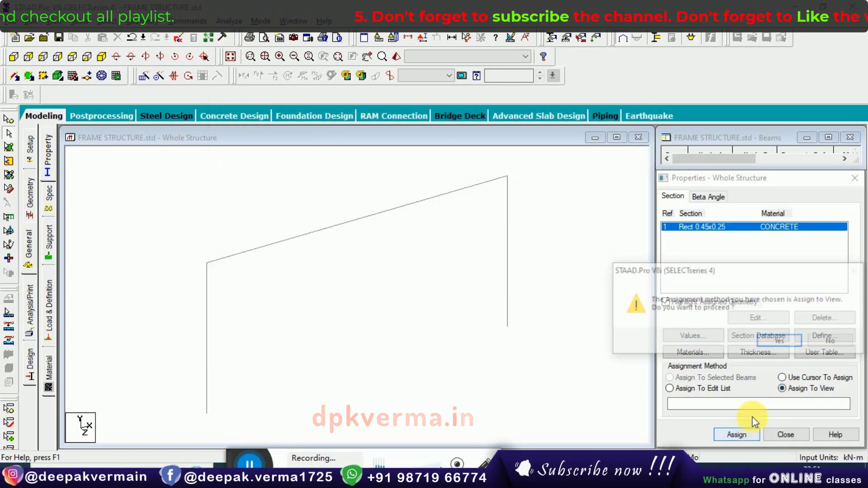
pyautogui.click(776, 341)
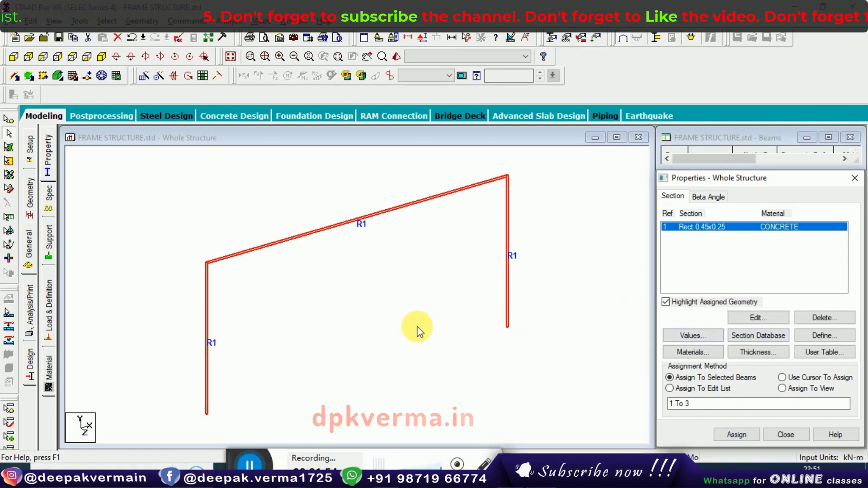
pyautogui.click(366, 283)
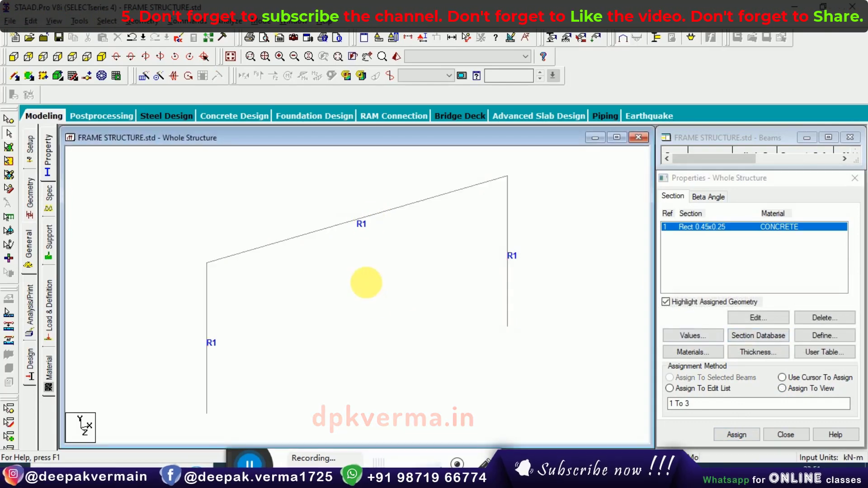
# Step: Inspect the frame's section shapes in a 3D rendered view and return to the whole structure
pyautogui.click(396, 56)
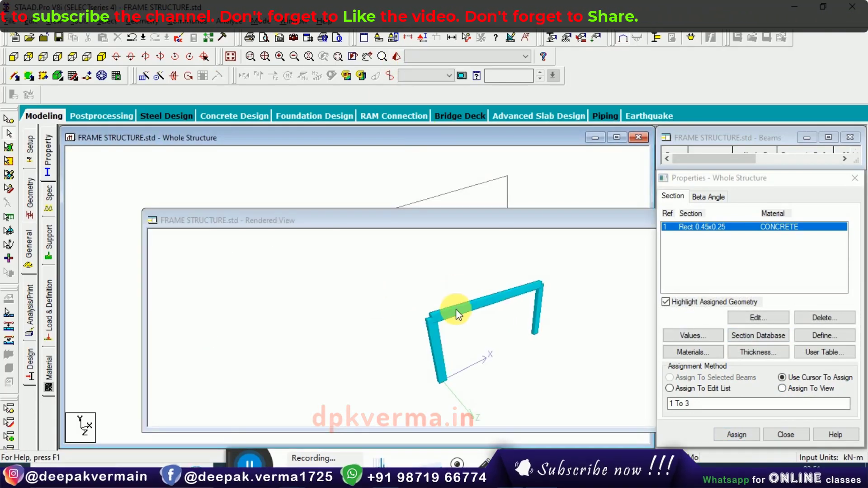
pyautogui.moveTo(455, 308); pyautogui.dragTo(466, 409)
pyautogui.click(199, 152)
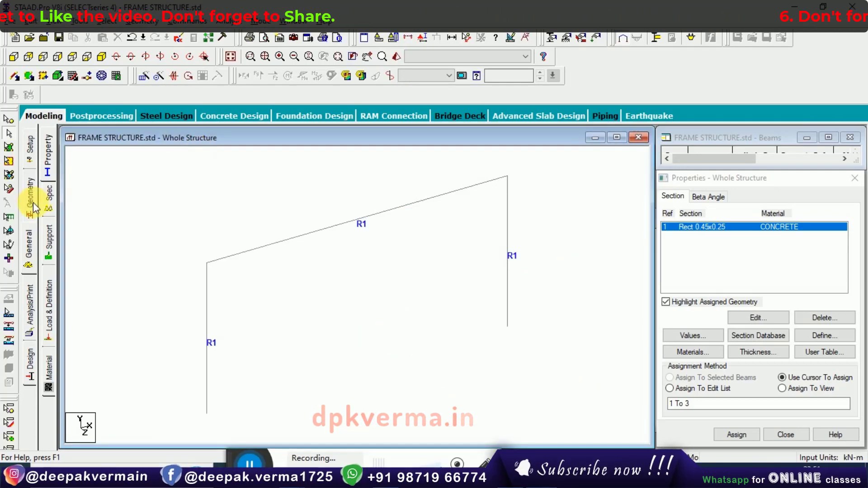
# Step: Create a fixed support definition for the frame
pyautogui.click(48, 237)
pyautogui.click(788, 344)
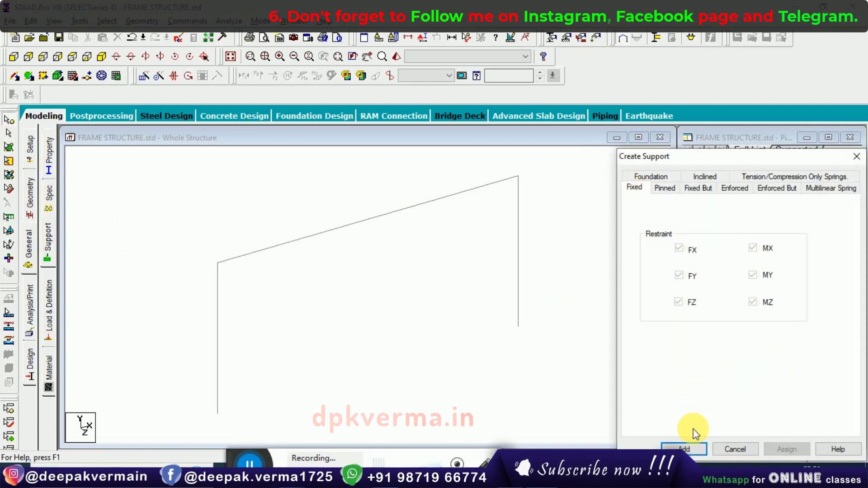
pyautogui.click(691, 446)
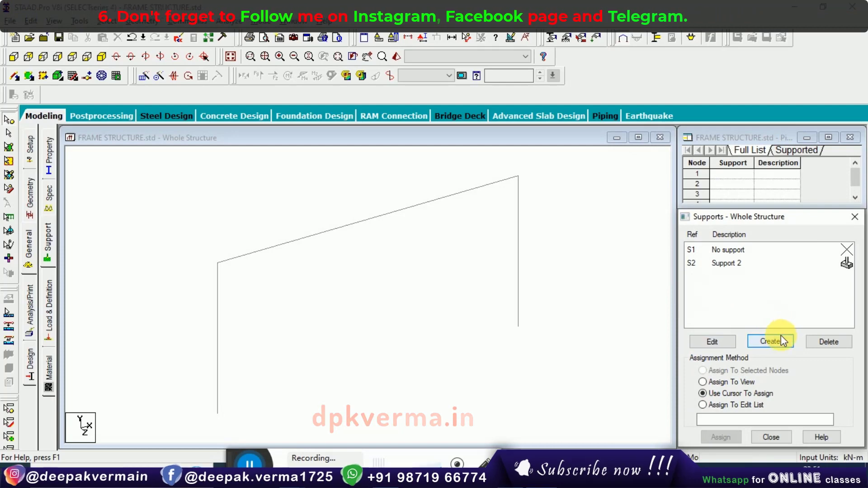
# Step: Check the hinge locations in the reference sketch and create a pinned support definition
pyautogui.hotkey('alt', 'Tab')
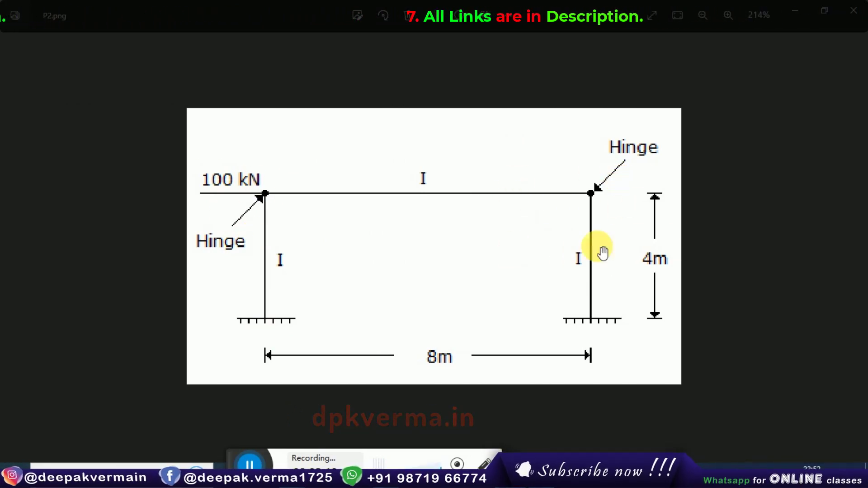
pyautogui.hotkey('alt', 'Tab')
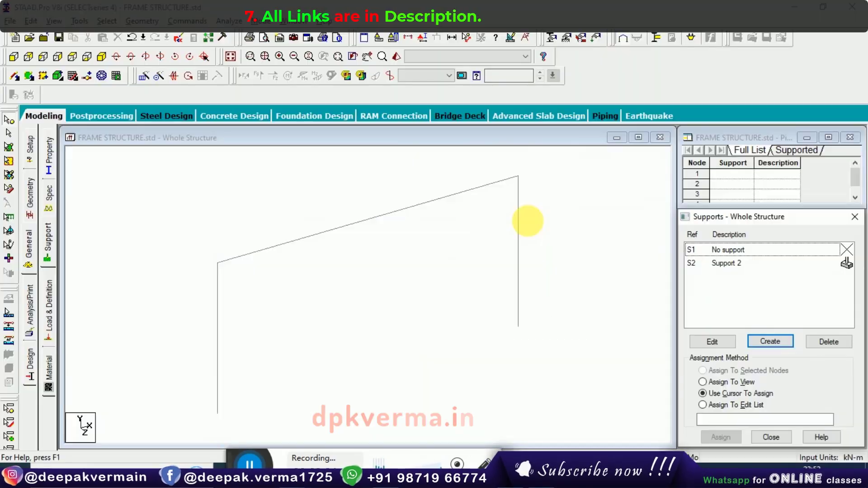
pyautogui.click(760, 340)
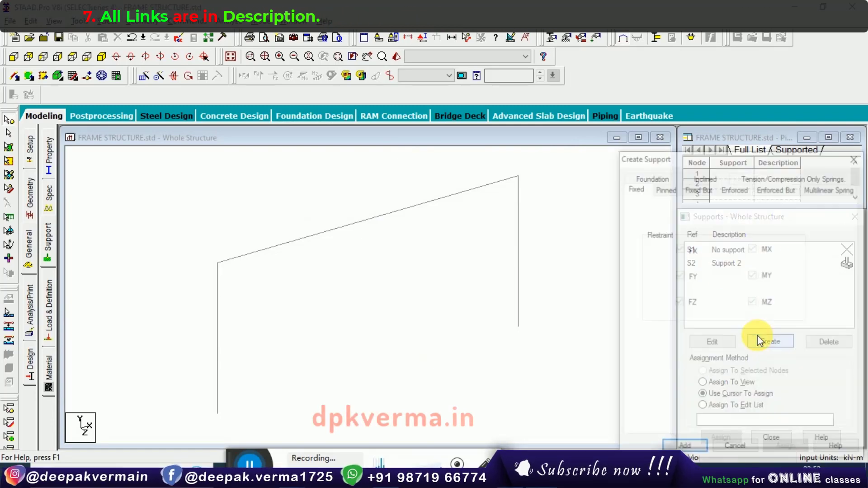
pyautogui.click(664, 188)
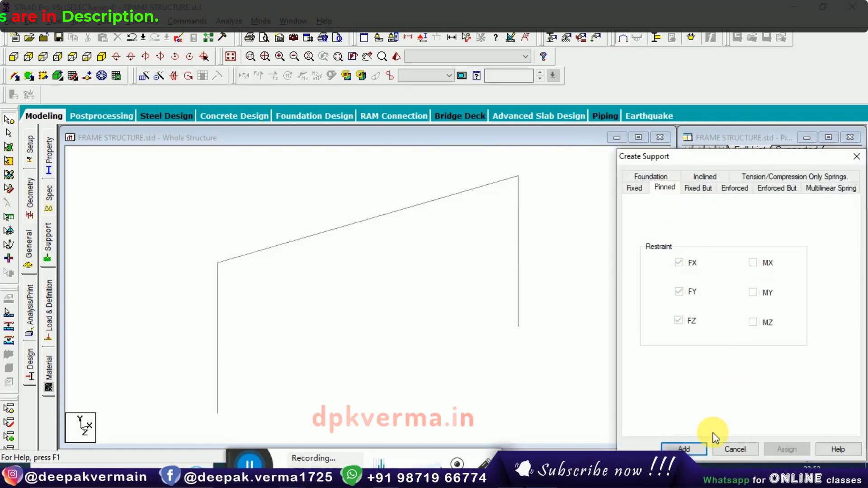
pyautogui.click(698, 449)
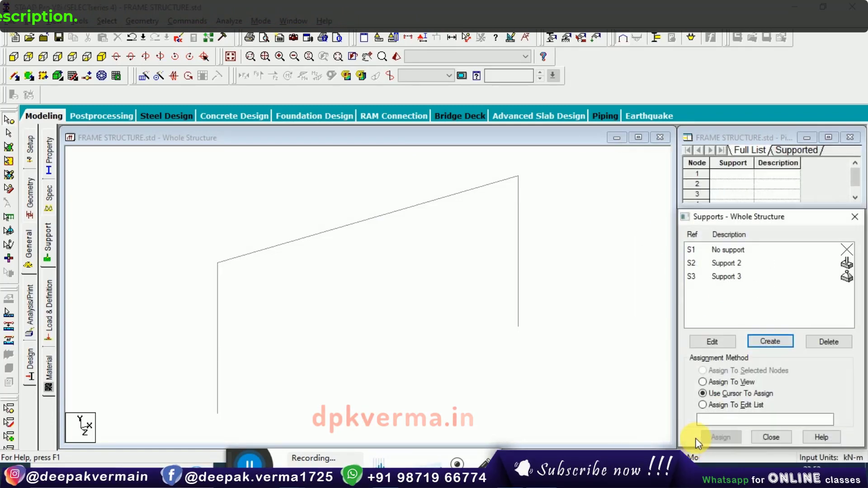
# Step: Assign the fixed support to the base nodes of both columns
pyautogui.click(729, 263)
pyautogui.click(431, 311)
pyautogui.scroll(-2, 422, 267)
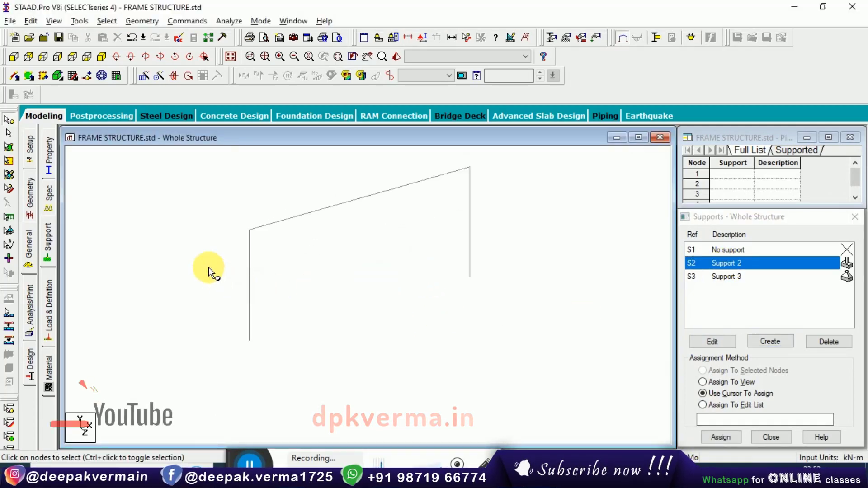
pyautogui.moveTo(331, 324); pyautogui.dragTo(558, 382)
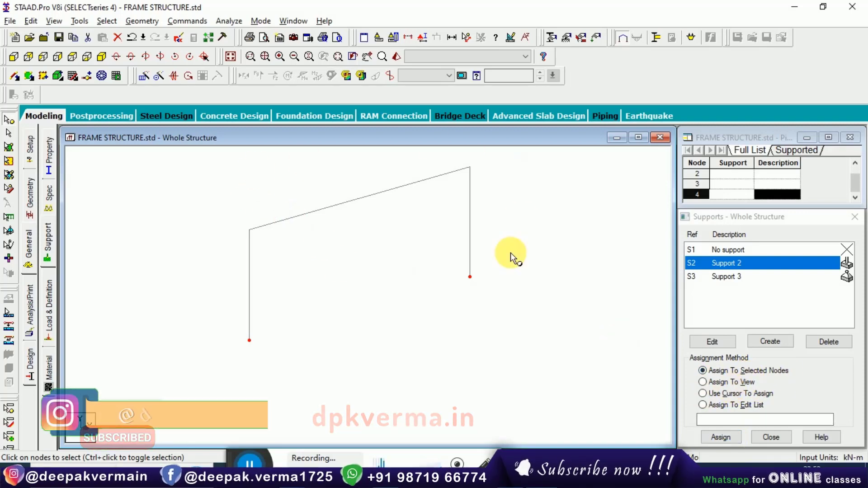
pyautogui.click(719, 437)
pyautogui.click(774, 360)
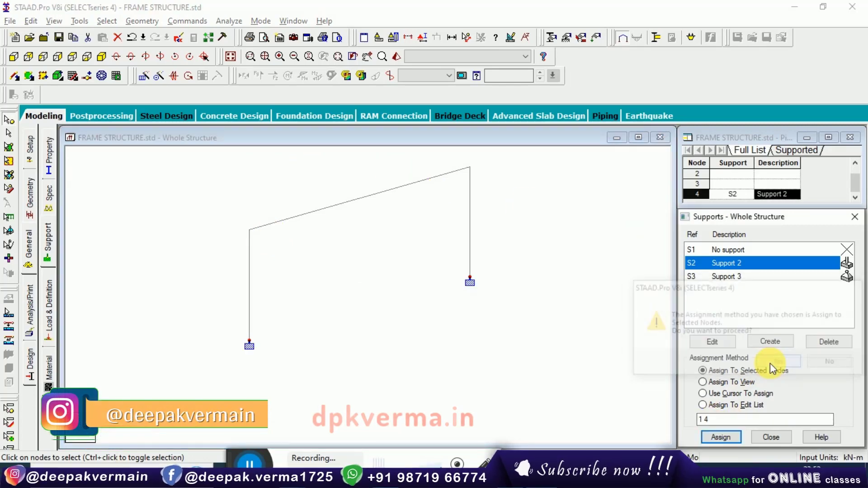
# Step: Assign the pinned support to the top nodes where the columns meet the beam
pyautogui.click(734, 279)
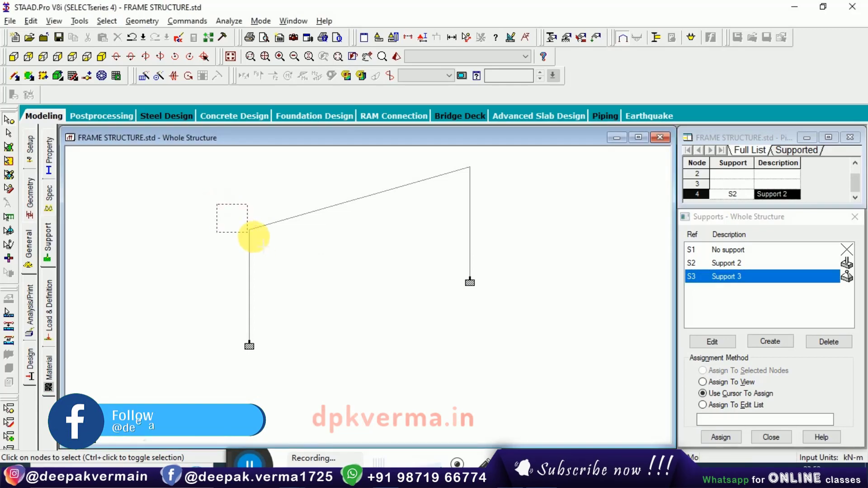
pyautogui.moveTo(253, 237); pyautogui.dragTo(260, 242)
pyautogui.keyDown('ctrl'); pyautogui.moveTo(434, 158); pyautogui.dragTo(490, 199); pyautogui.keyUp('ctrl')
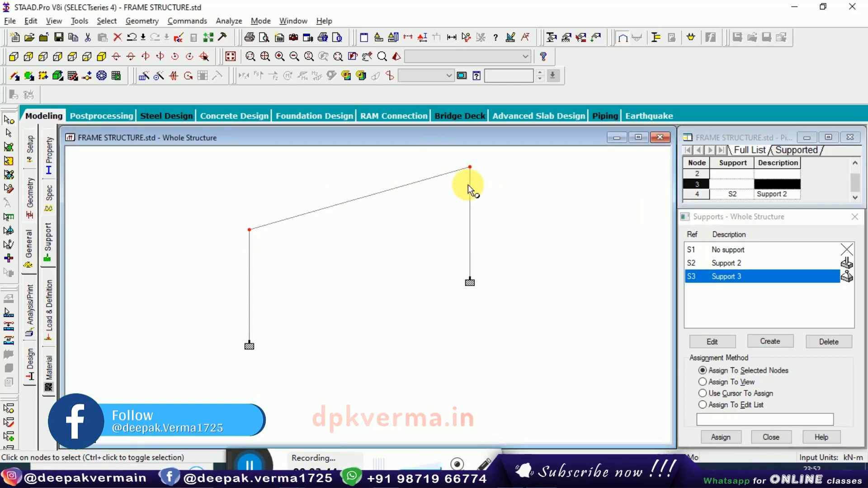
pyautogui.click(720, 437)
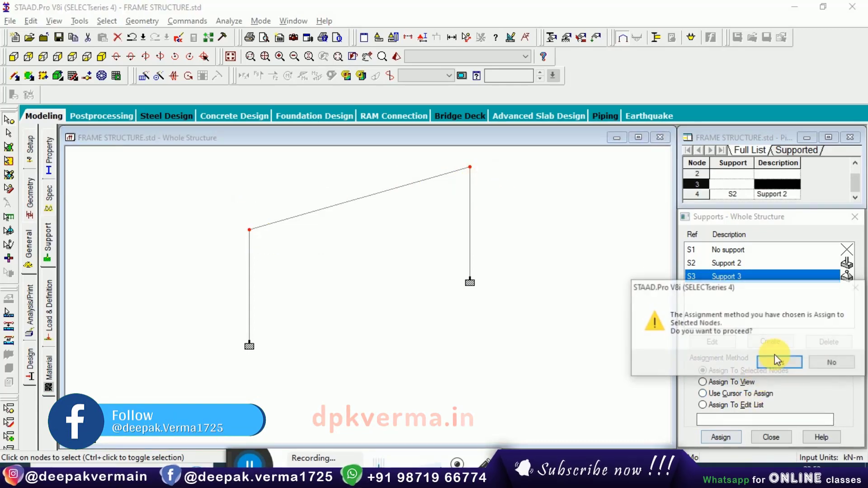
pyautogui.click(779, 360)
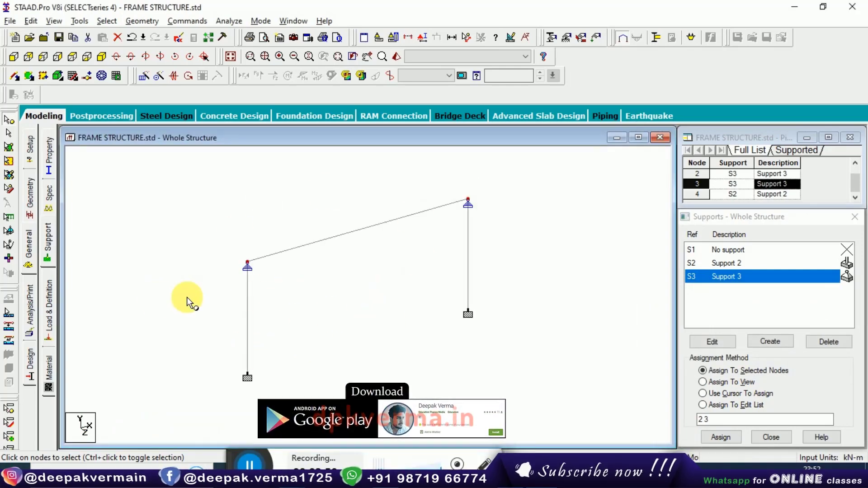
# Step: Add a primary load case 1 of loading type Dead titled DEAD LOAD
pyautogui.click(49, 294)
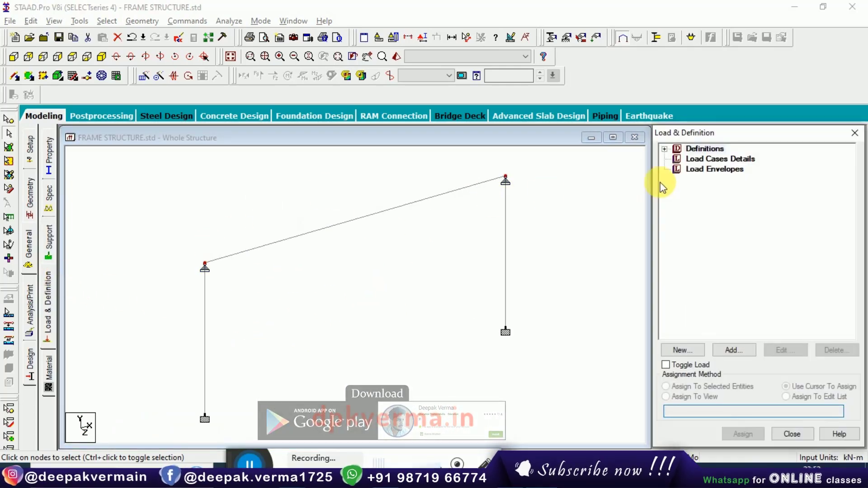
pyautogui.click(704, 159)
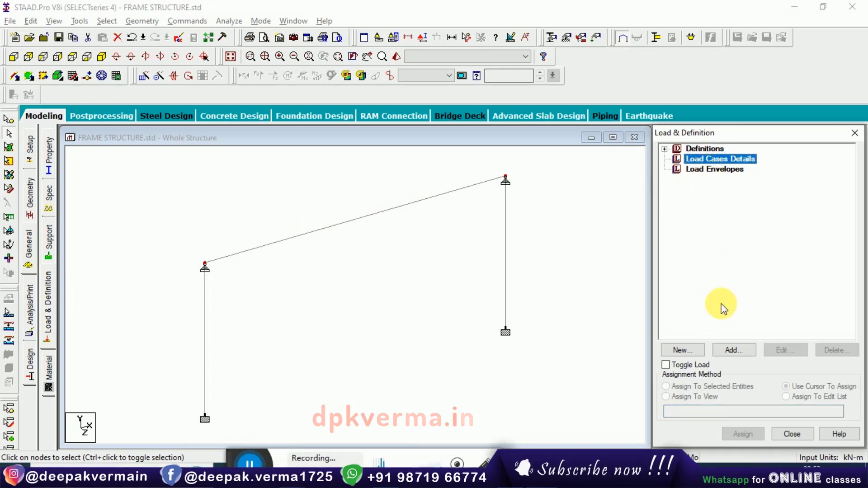
pyautogui.click(725, 350)
pyautogui.click(484, 163)
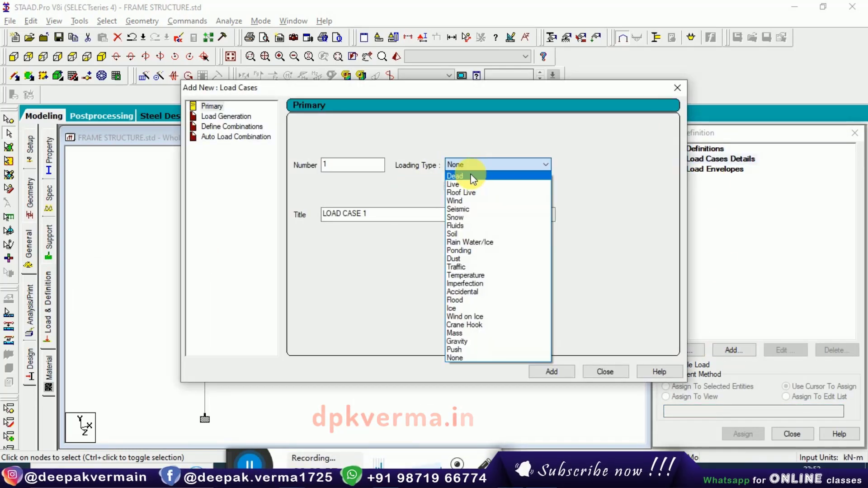
pyautogui.click(471, 175)
pyautogui.moveTo(383, 218); pyautogui.dragTo(212, 216)
pyautogui.write('DEA')
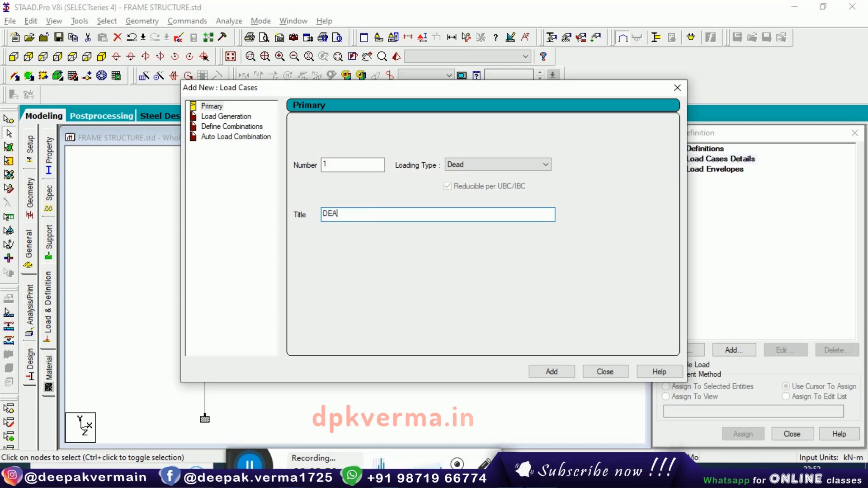
pyautogui.write('D LOAD')
pyautogui.press('Return')
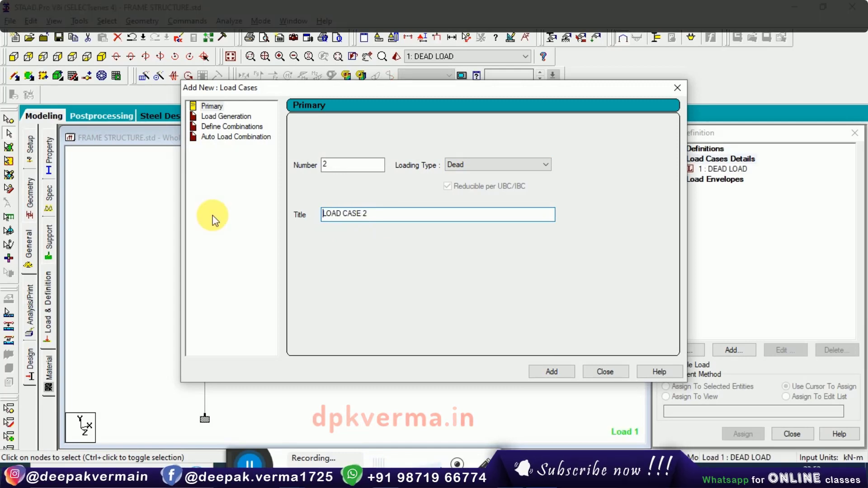
pyautogui.click(604, 371)
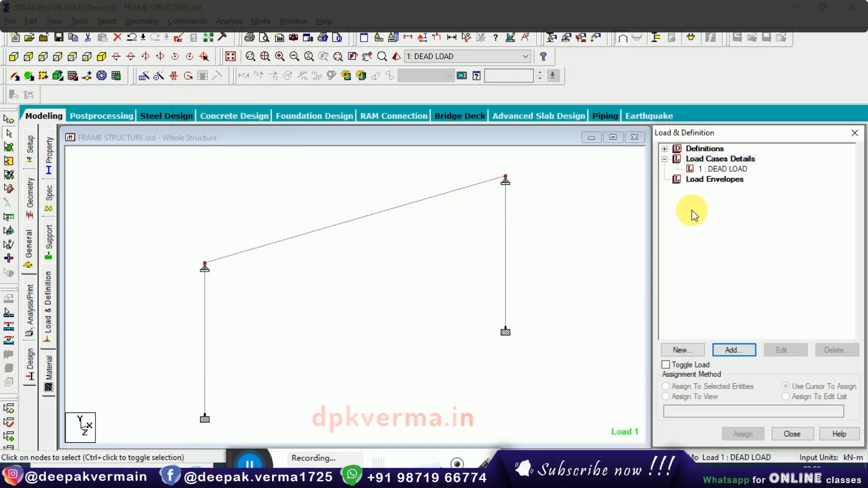
# Step: Add a selfweight load in the Y direction with factor -1 to load case 1 DEAD LOAD
pyautogui.click(698, 169)
pyautogui.click(736, 350)
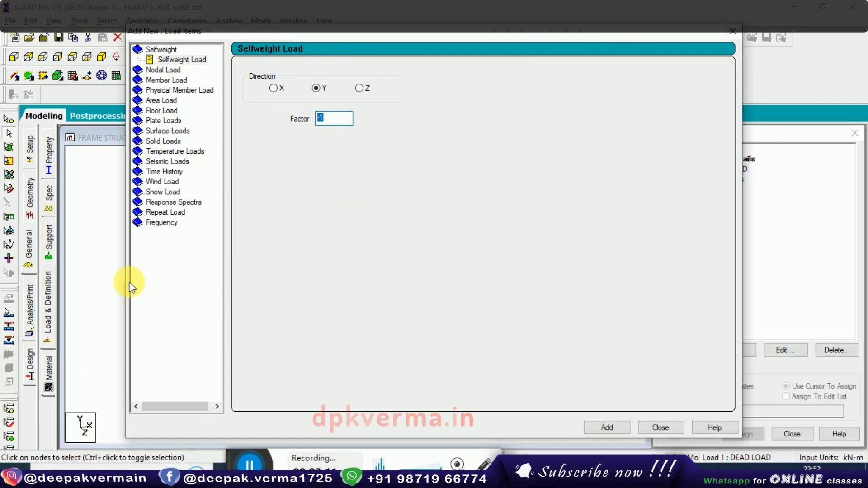
pyautogui.click(609, 423)
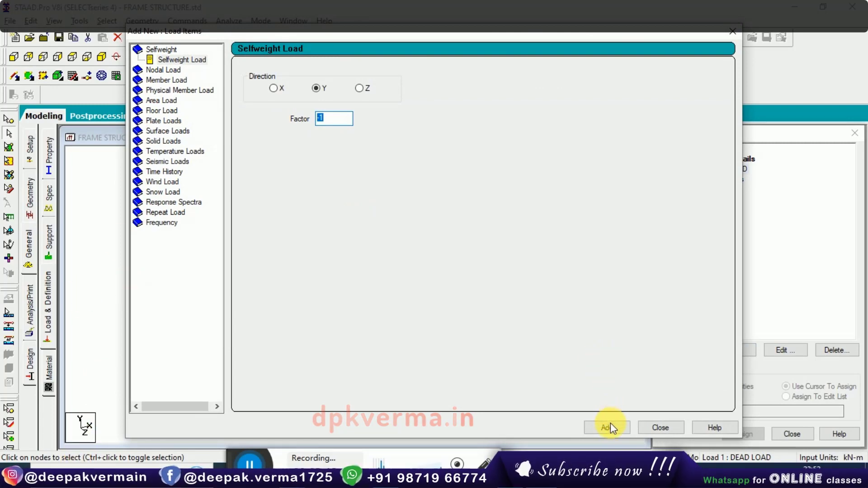
pyautogui.doubleClick(333, 118)
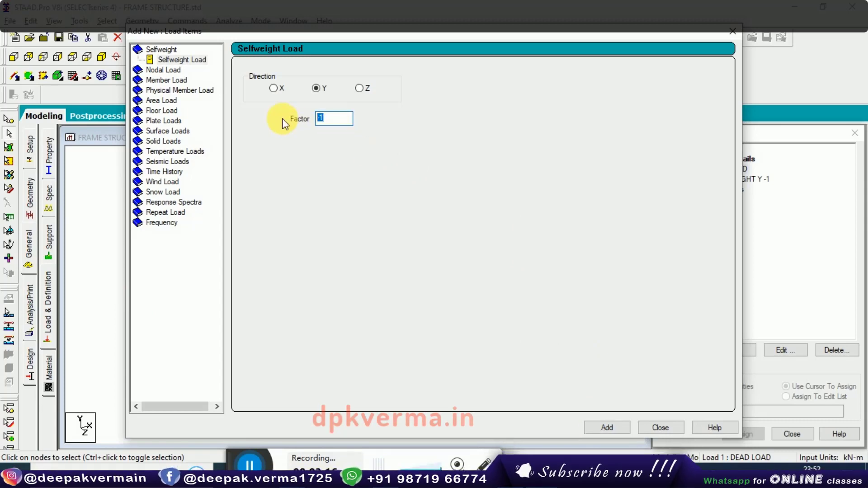
# Step: Check the lateral load in the reference sketch and add a nodal load with Fx of 100 kN to DEAD LOAD
pyautogui.click(174, 69)
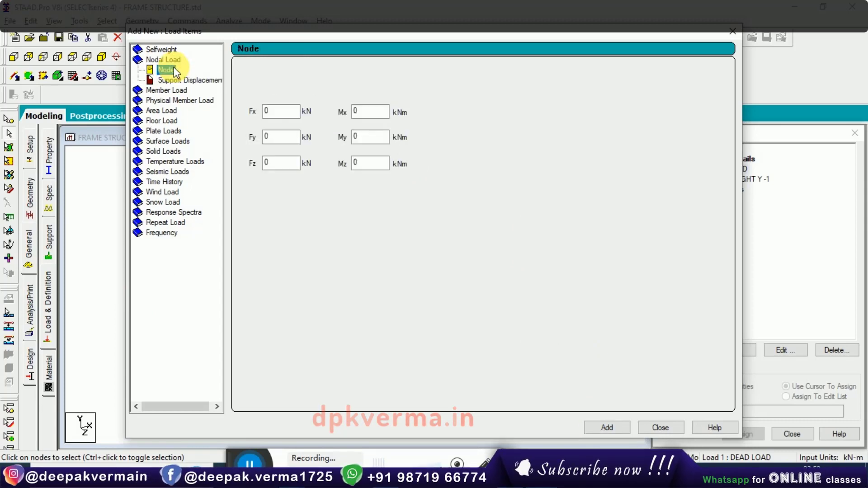
pyautogui.hotkey('alt', 'Tab')
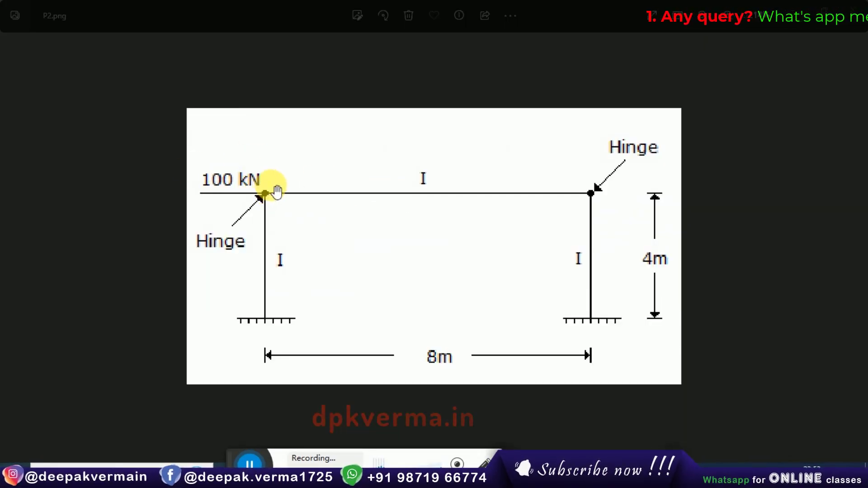
pyautogui.hotkey('alt', 'Tab')
pyautogui.doubleClick(281, 111)
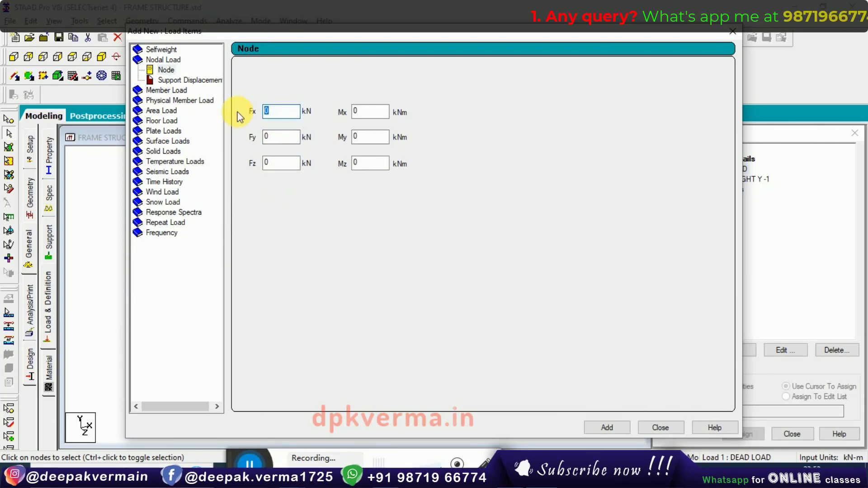
pyautogui.write('-100')
pyautogui.press('BackSpace')
pyautogui.press('BackSpace')
pyautogui.press('BackSpace')
pyautogui.press('BackSpace')
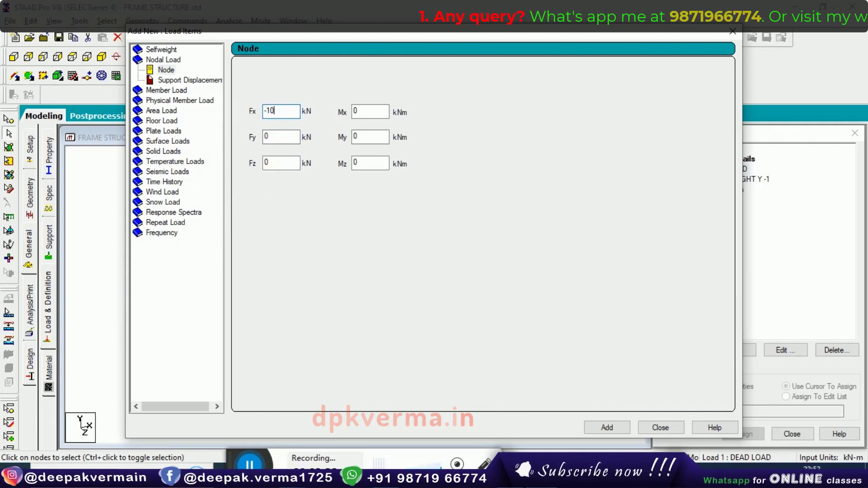
pyautogui.write('100')
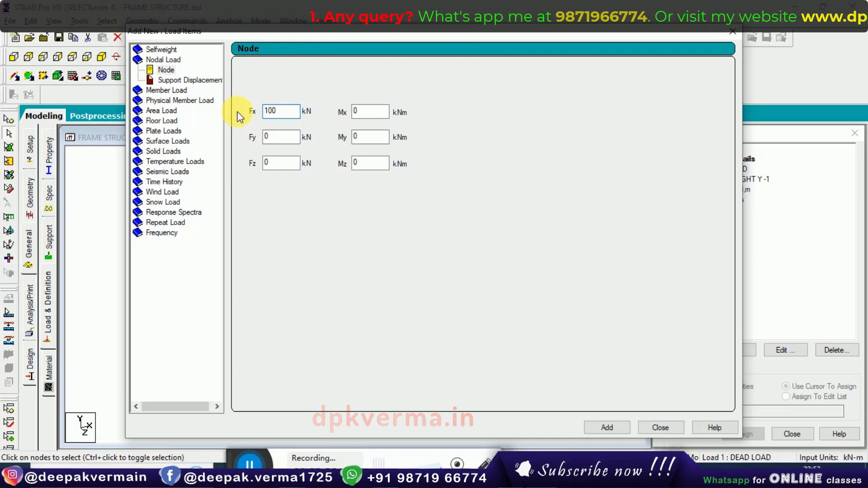
pyautogui.click(659, 428)
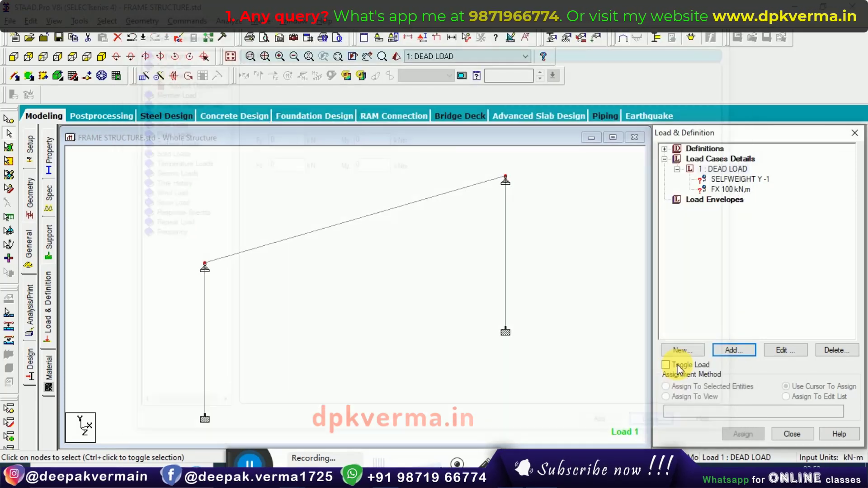
# Step: Assign the selfweight load to all members in the view
pyautogui.click(719, 181)
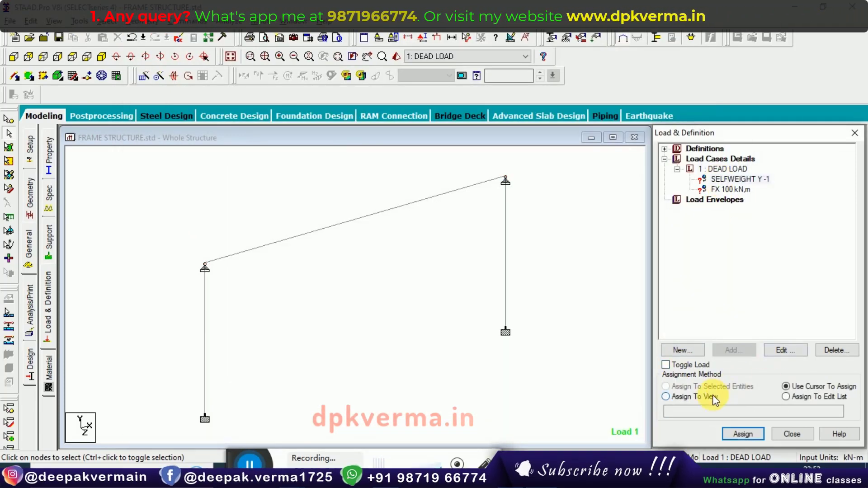
pyautogui.click(665, 396)
pyautogui.click(735, 435)
pyautogui.click(776, 319)
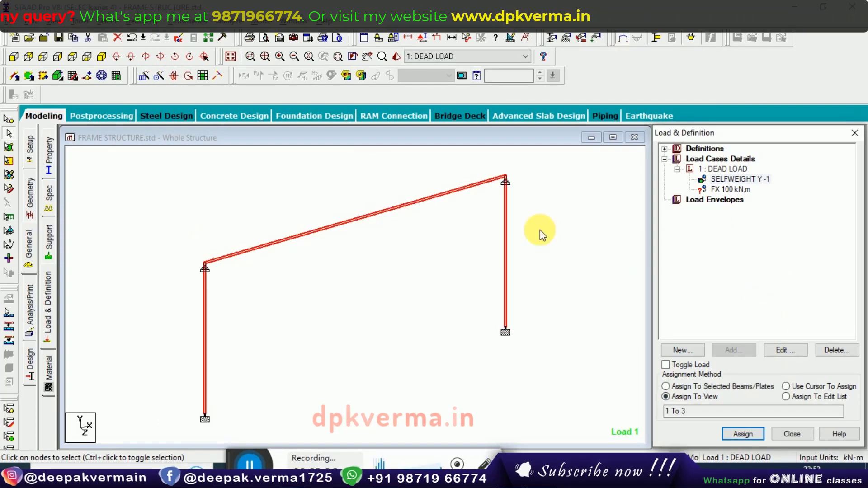
# Step: Assign the FX 100 kN nodal load to the top node of the left column
pyautogui.click(9, 121)
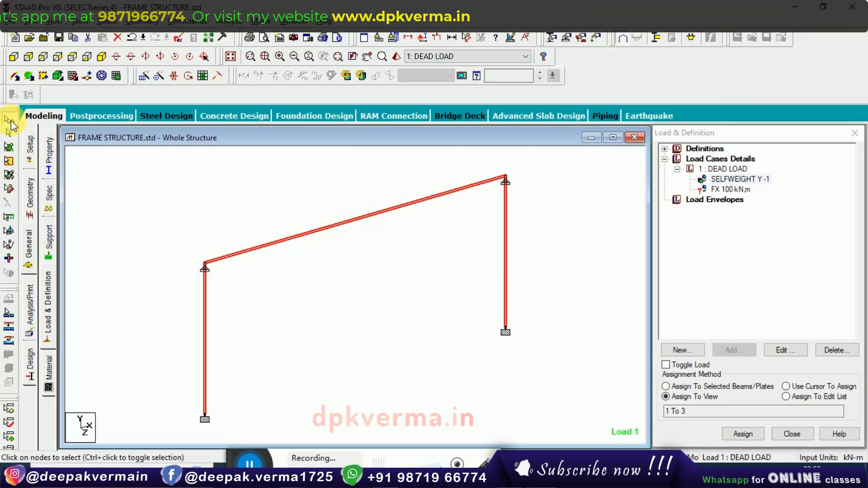
pyautogui.click(234, 287)
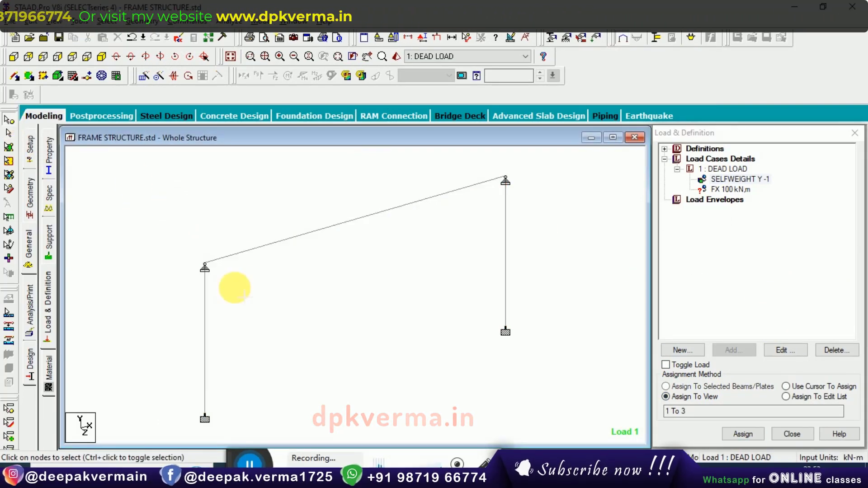
pyautogui.click(725, 190)
pyautogui.click(682, 386)
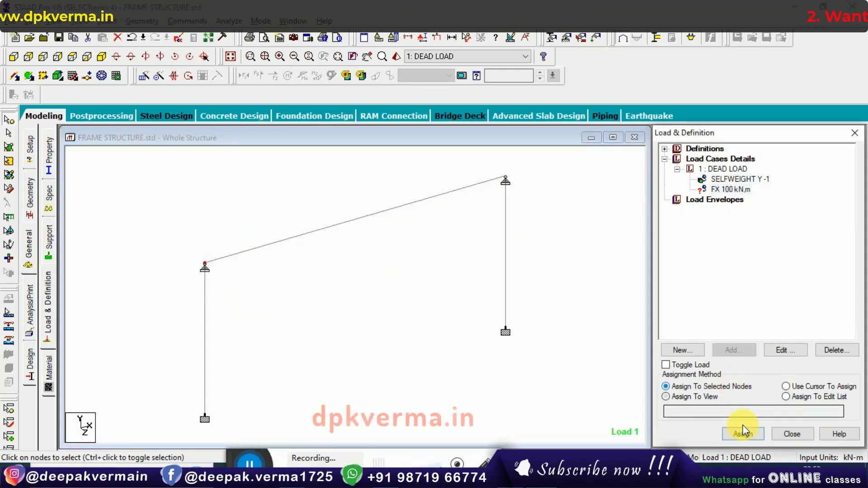
pyautogui.click(742, 434)
pyautogui.click(775, 321)
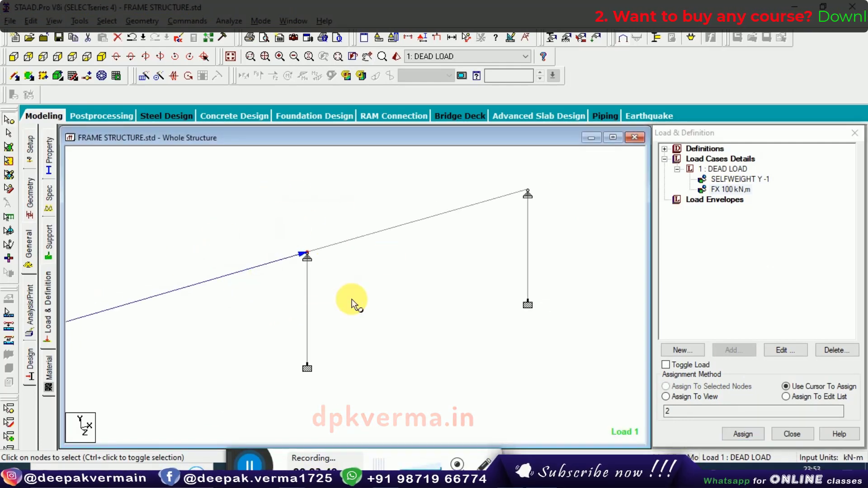
# Step: Add a Perform Analysis command with the No Print option, then save the structure and run the analysis
pyautogui.click(29, 302)
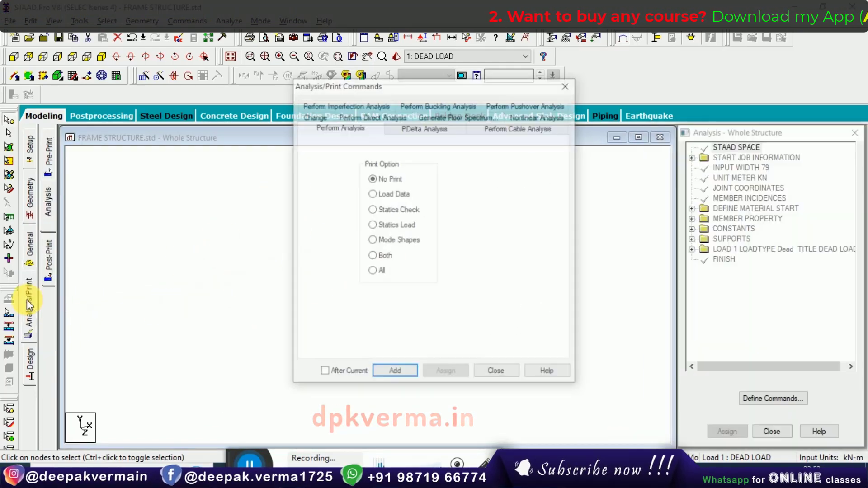
pyautogui.click(494, 372)
pyautogui.click(233, 22)
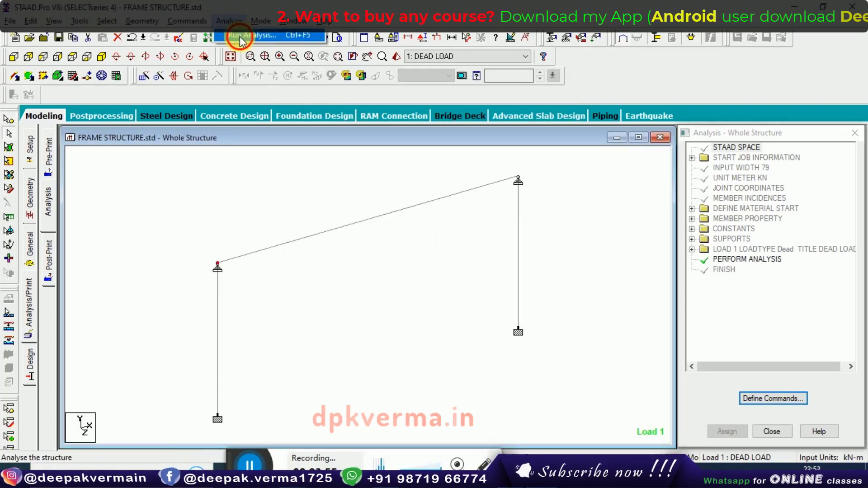
pyautogui.click(241, 36)
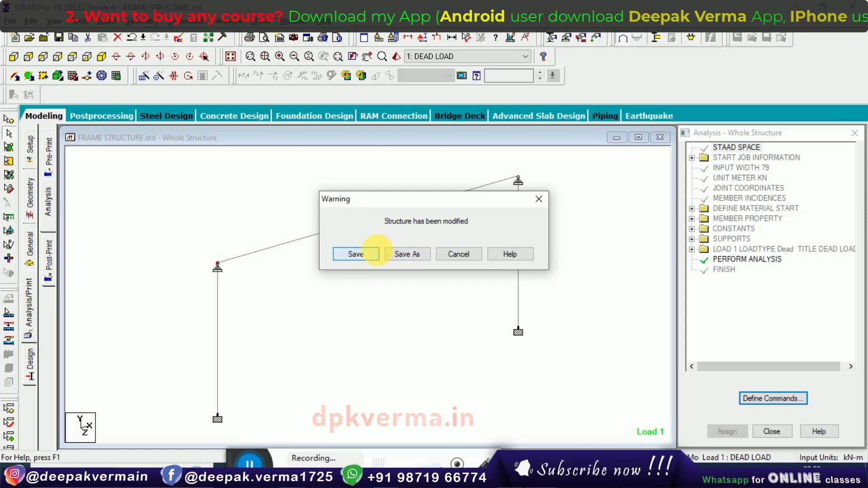
pyautogui.click(373, 253)
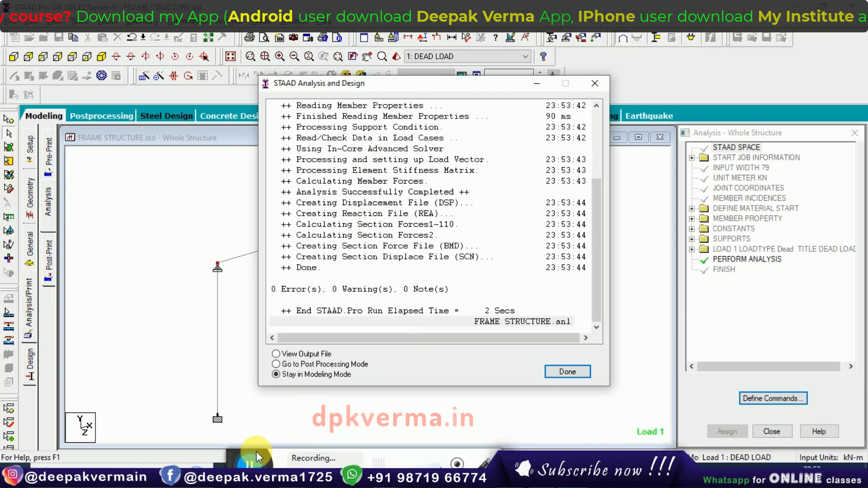
# Step: Go to post-processing with load case 1 DEAD LOAD and examine the beam forces, beam graphs and support reactions
pyautogui.click(586, 375)
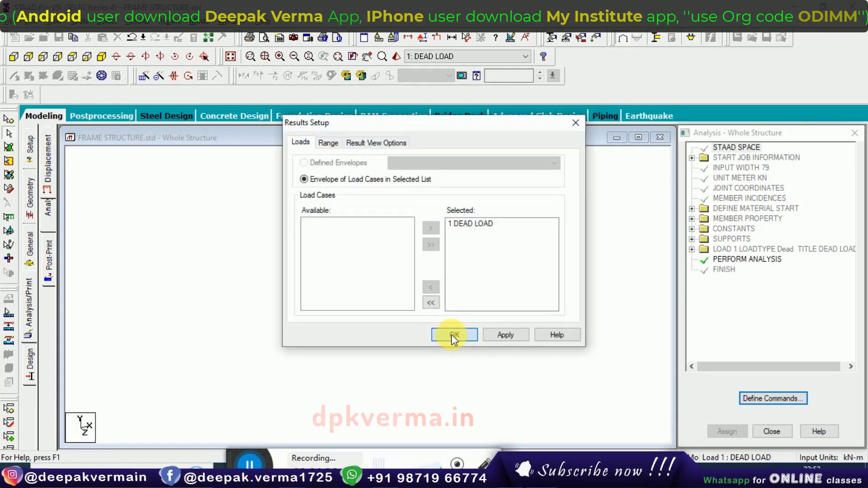
pyautogui.click(452, 335)
pyautogui.click(28, 184)
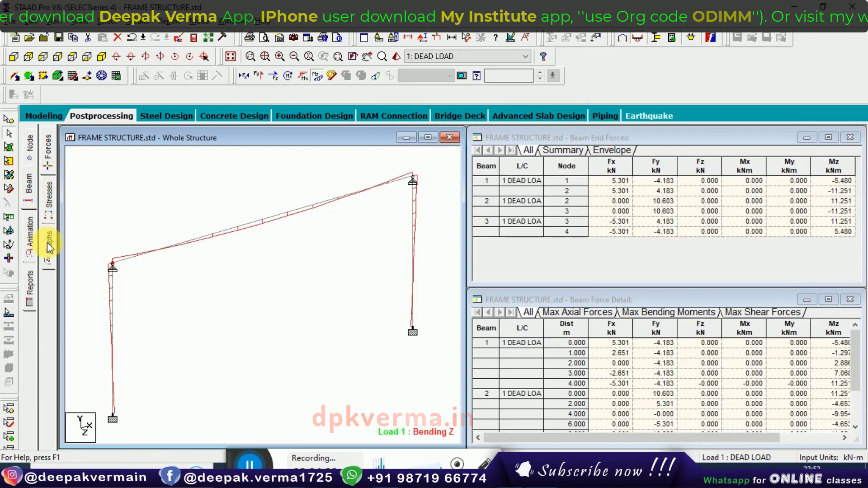
pyautogui.click(48, 246)
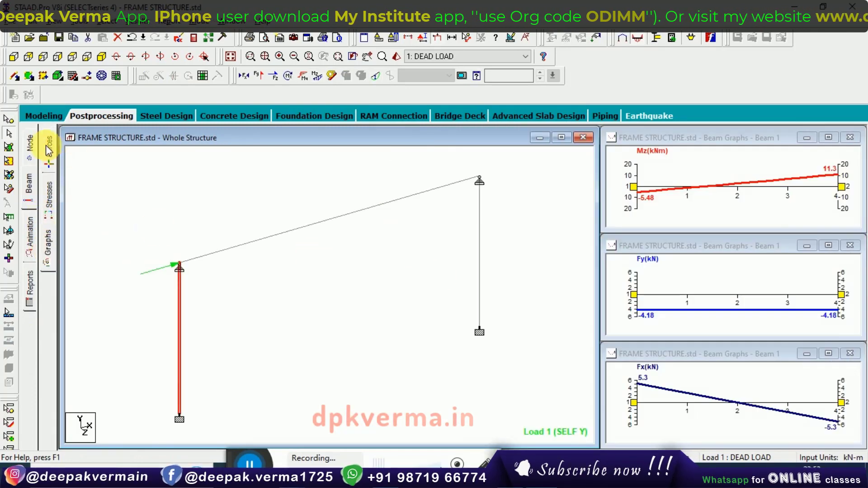
pyautogui.click(29, 144)
pyautogui.click(53, 239)
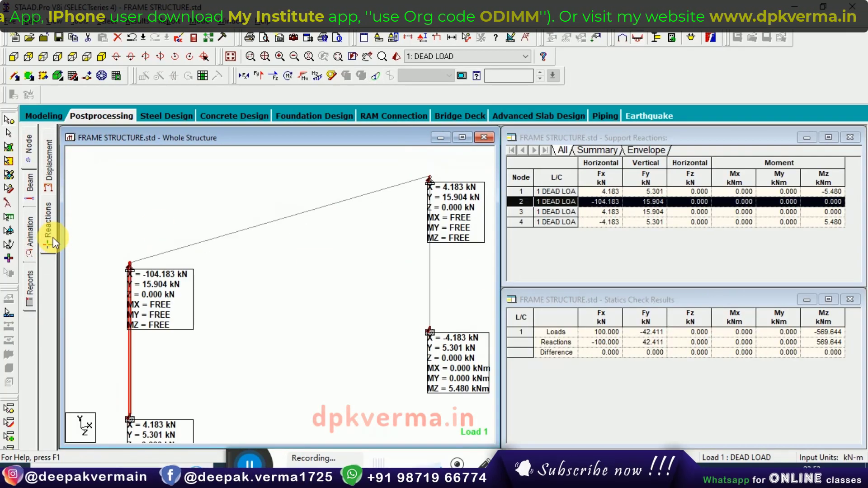
pyautogui.click(28, 184)
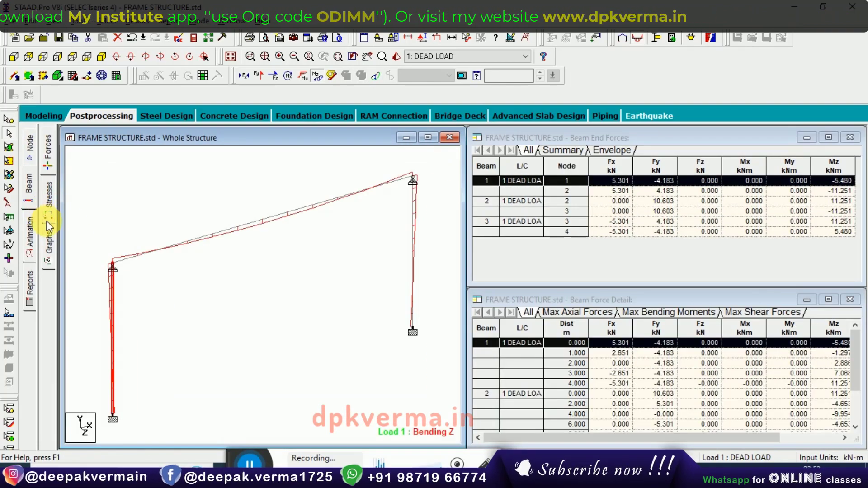
pyautogui.click(50, 239)
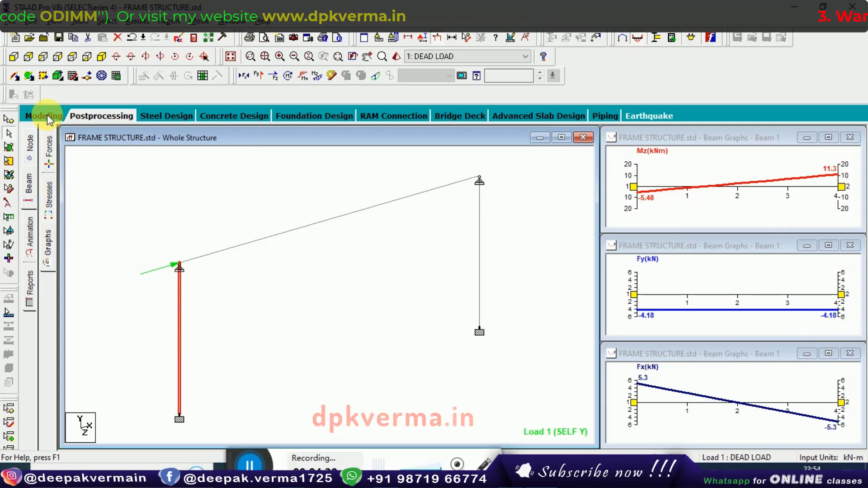
# Step: Return to the load definitions in modeling mode and set the nodal load's Fx to 50 kN, deleting the existing result files
pyautogui.click(47, 115)
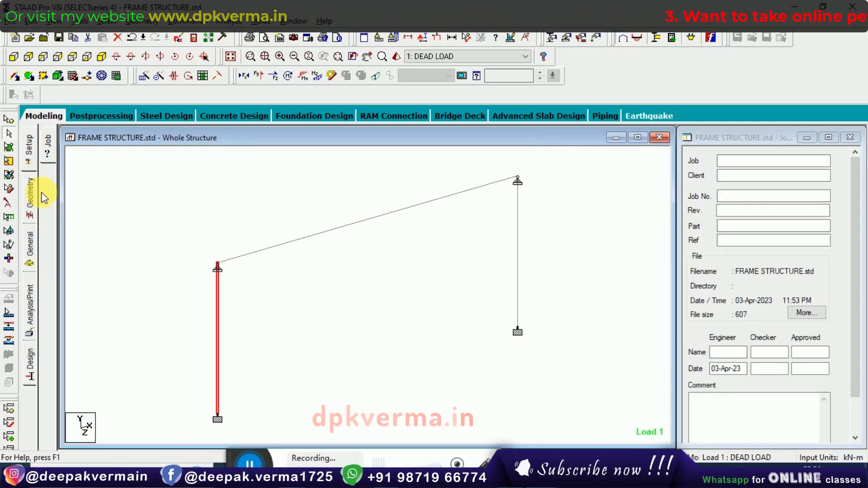
pyautogui.click(29, 242)
pyautogui.click(48, 291)
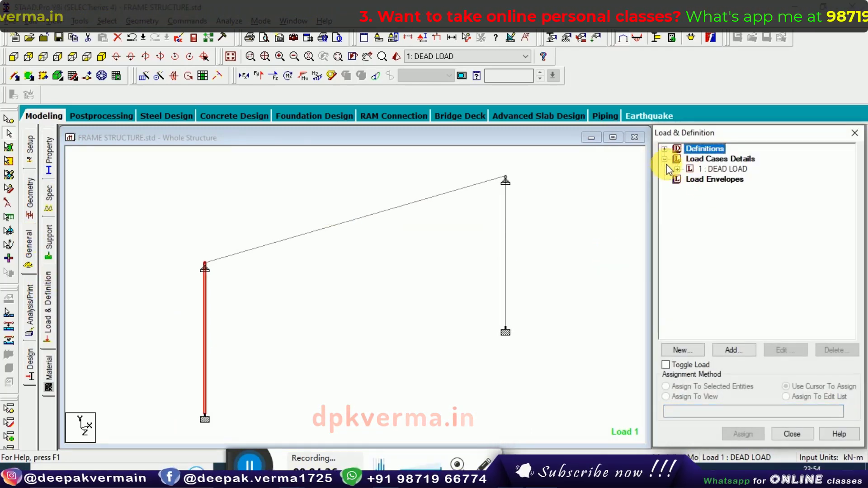
pyautogui.click(676, 169)
pyautogui.click(729, 190)
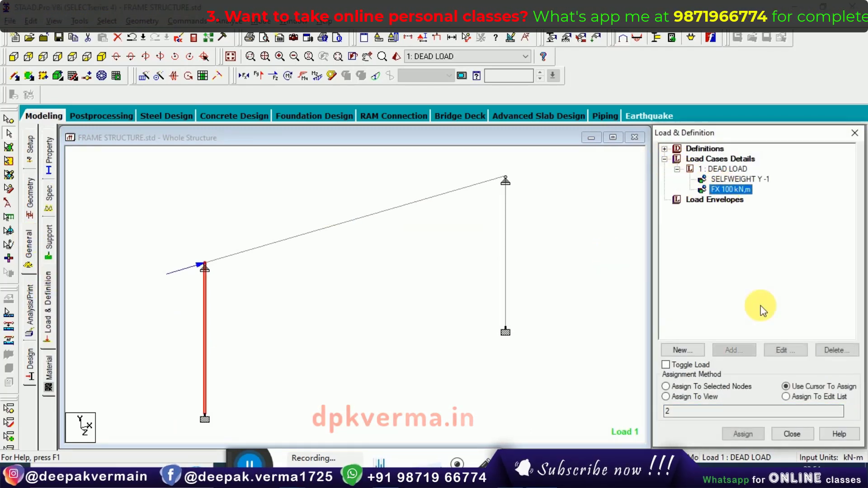
pyautogui.click(783, 352)
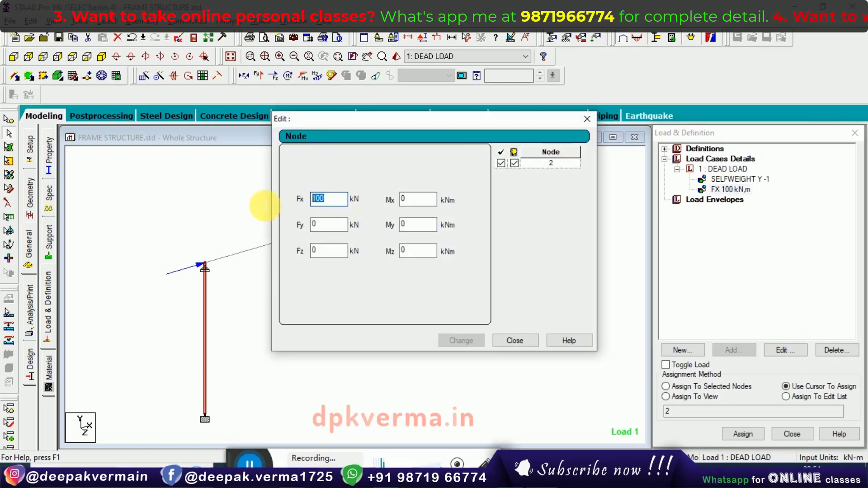
pyautogui.write('50')
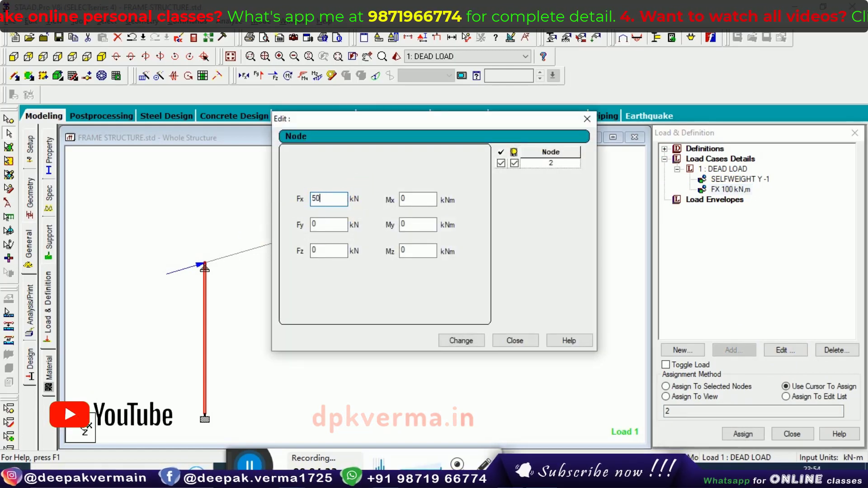
pyautogui.moveTo(329, 203); pyautogui.dragTo(302, 212)
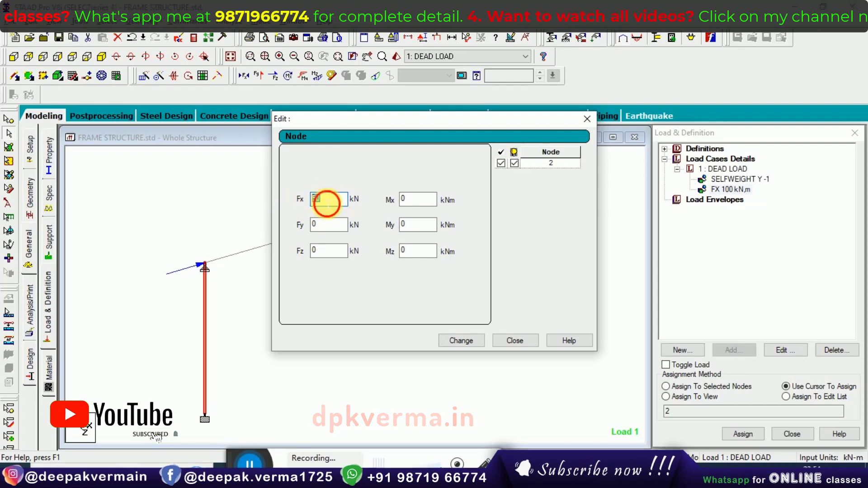
pyautogui.click(457, 335)
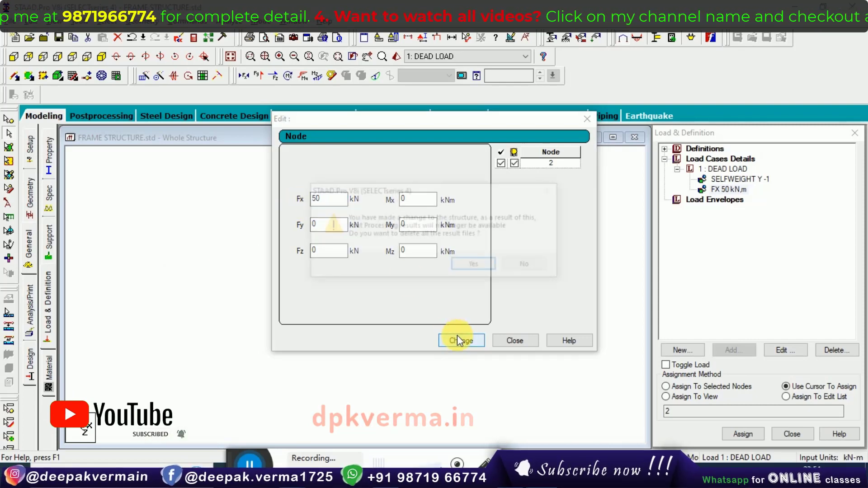
pyautogui.click(475, 265)
pyautogui.click(516, 339)
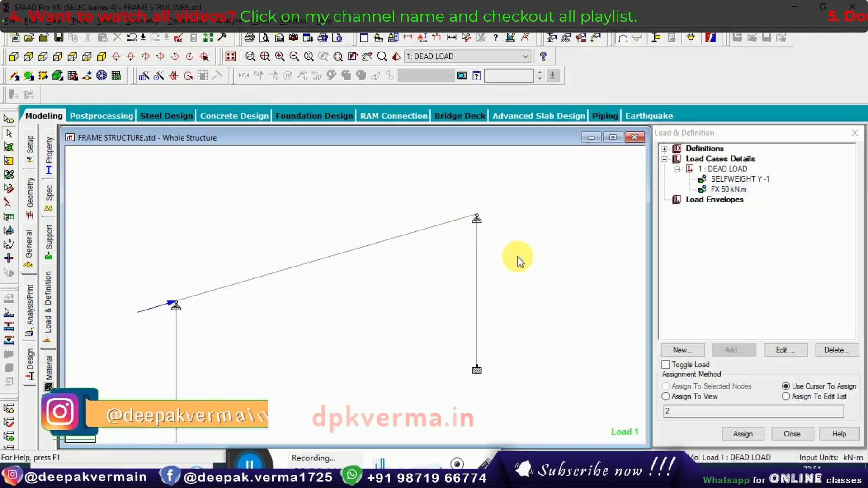
# Step: Add a nodal load with Fy of -50 kN to load case 1 DEAD LOAD
pyautogui.click(728, 169)
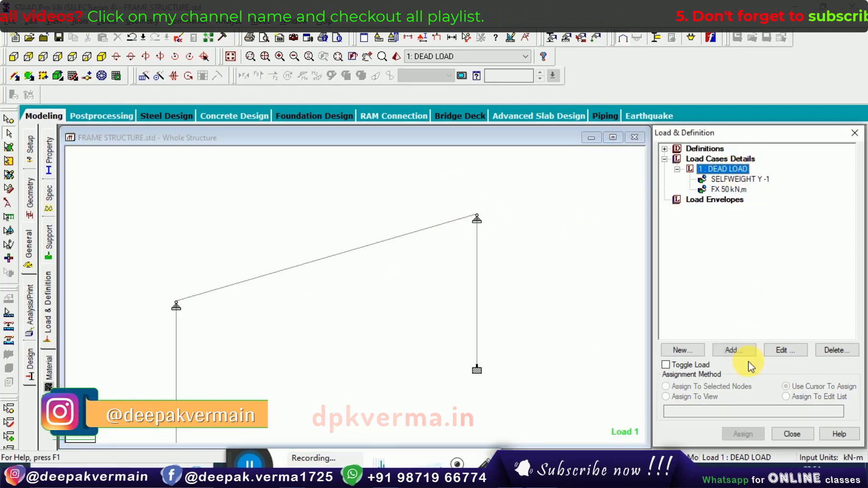
pyautogui.click(734, 350)
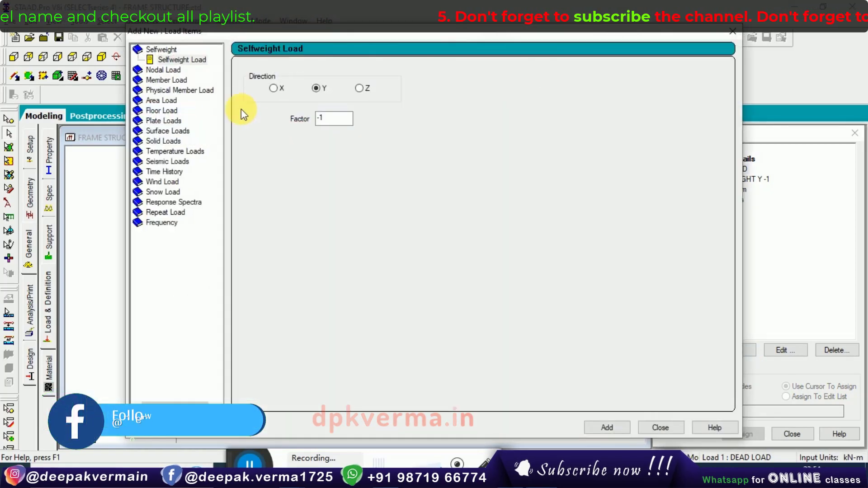
pyautogui.click(169, 69)
pyautogui.click(293, 137)
pyautogui.write('-')
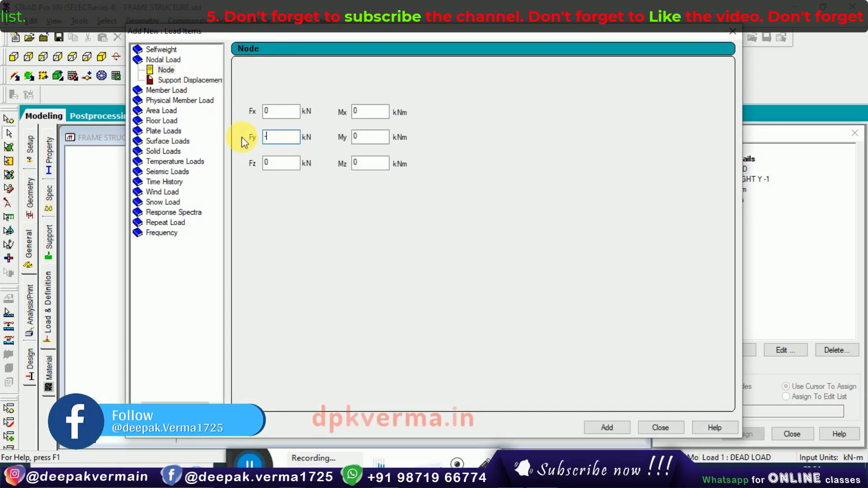
pyautogui.write('50')
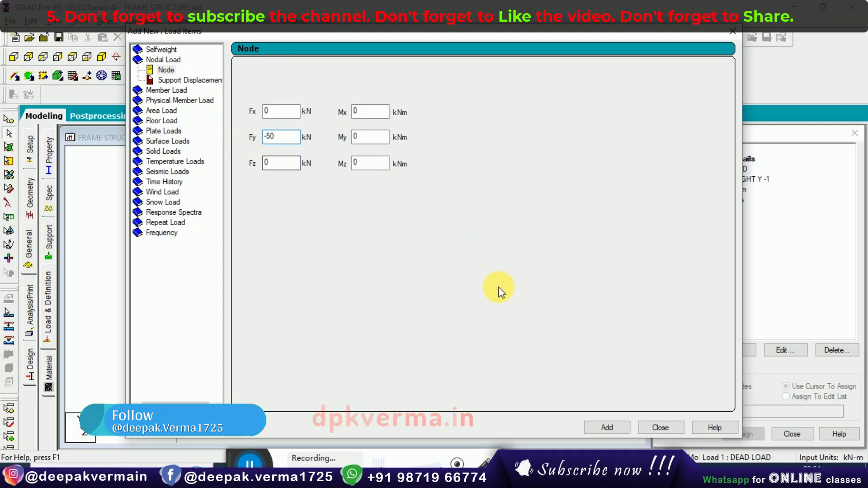
pyautogui.click(623, 427)
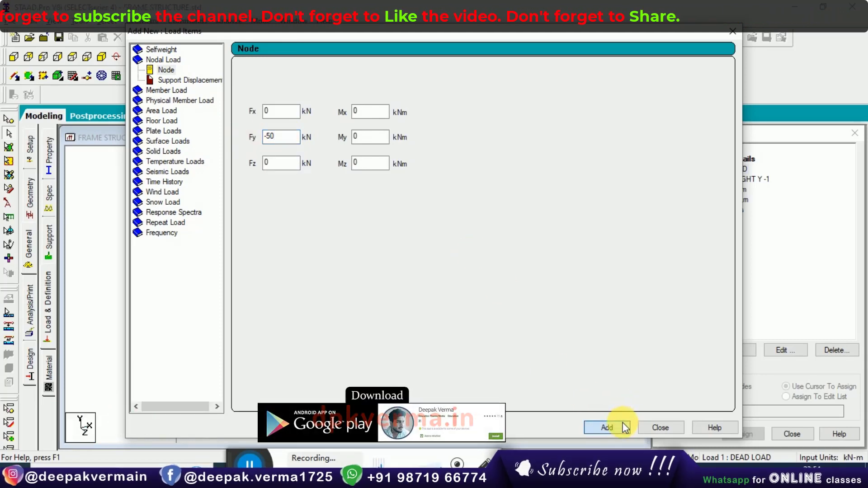
pyautogui.click(659, 427)
# Step: Assign the FY -50 kN nodal load to the top node of the right column
pyautogui.click(6, 119)
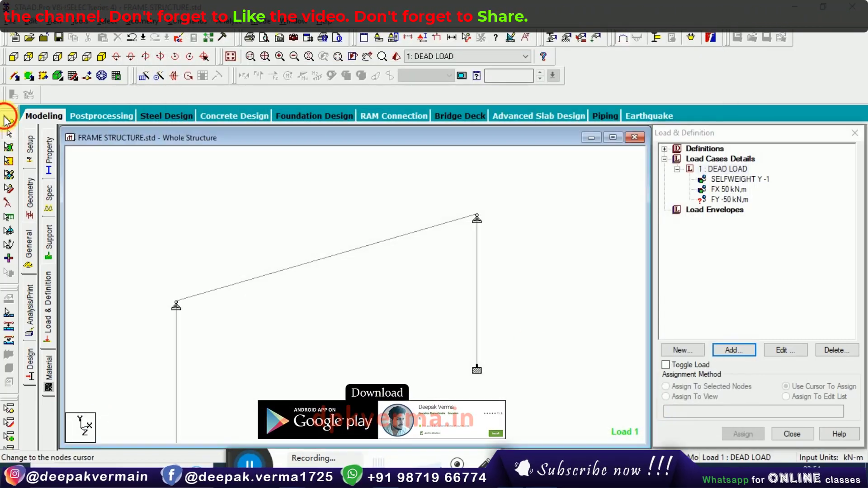
pyautogui.click(477, 215)
pyautogui.click(741, 200)
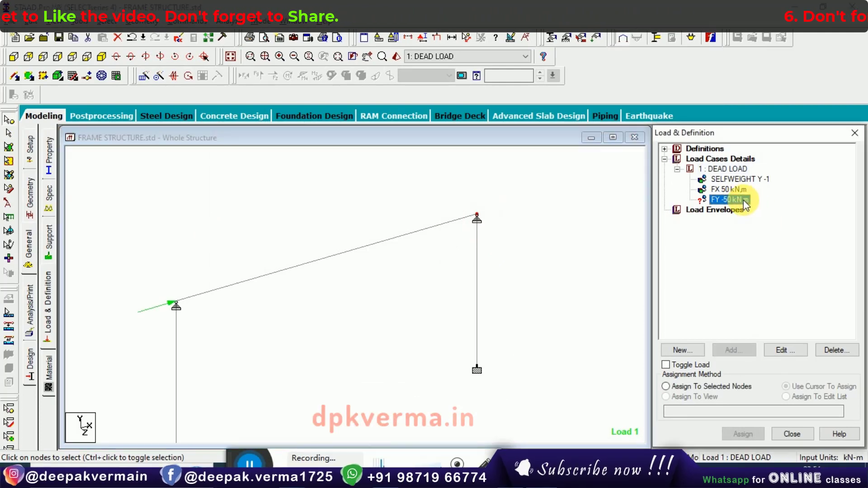
pyautogui.click(731, 387)
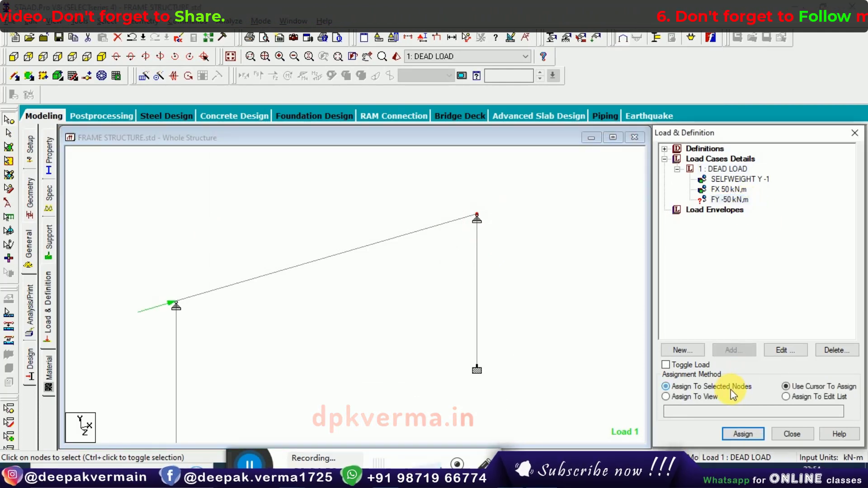
pyautogui.click(737, 433)
pyautogui.click(777, 321)
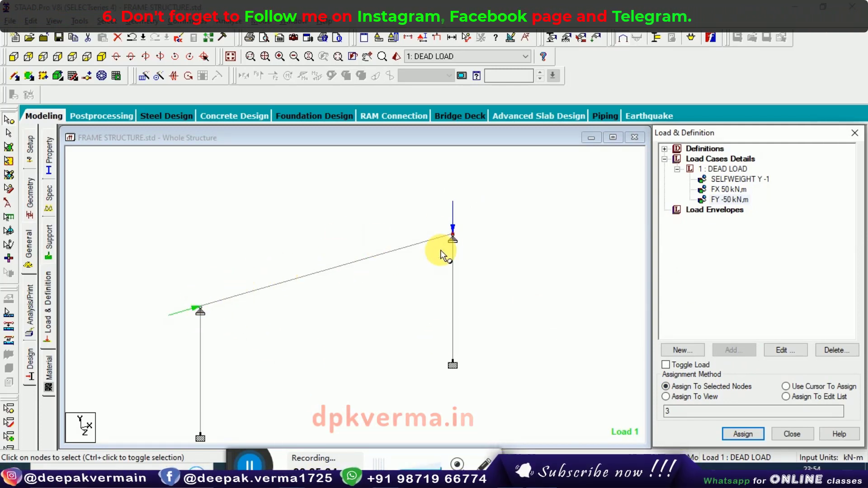
# Step: Add a uniform member force of -5 kN/m in the GY direction to the DEAD LOAD case
pyautogui.click(719, 170)
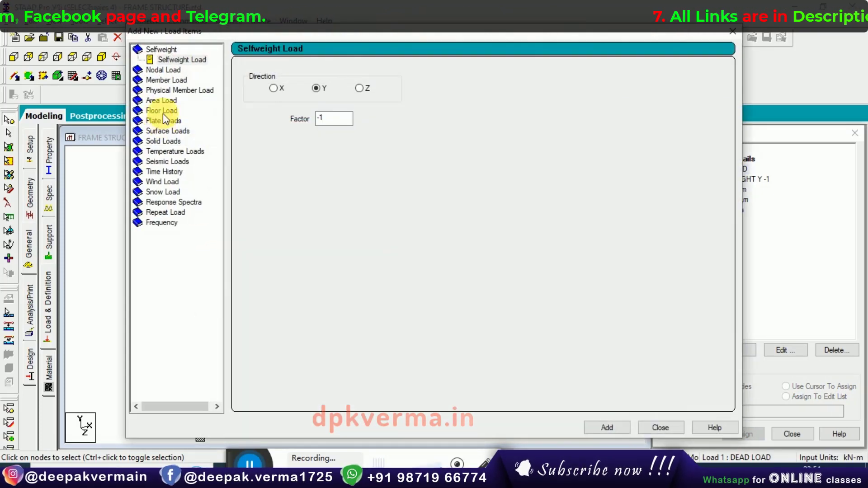
pyautogui.click(161, 80)
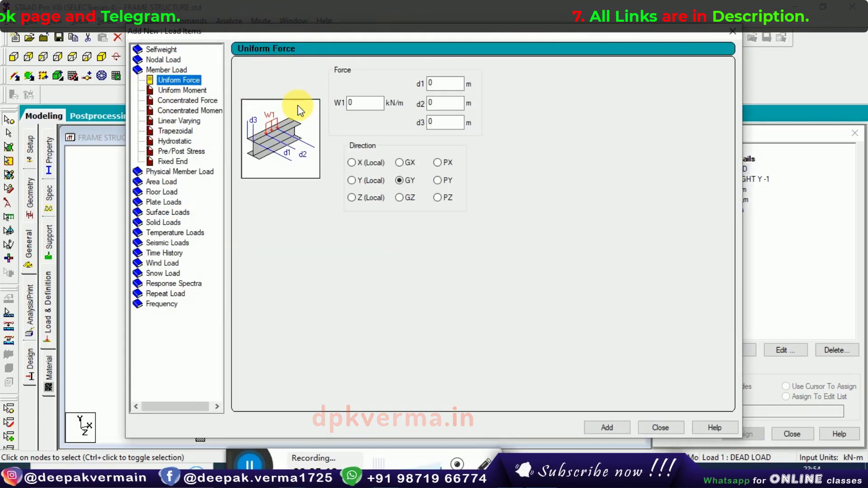
pyautogui.write('-5')
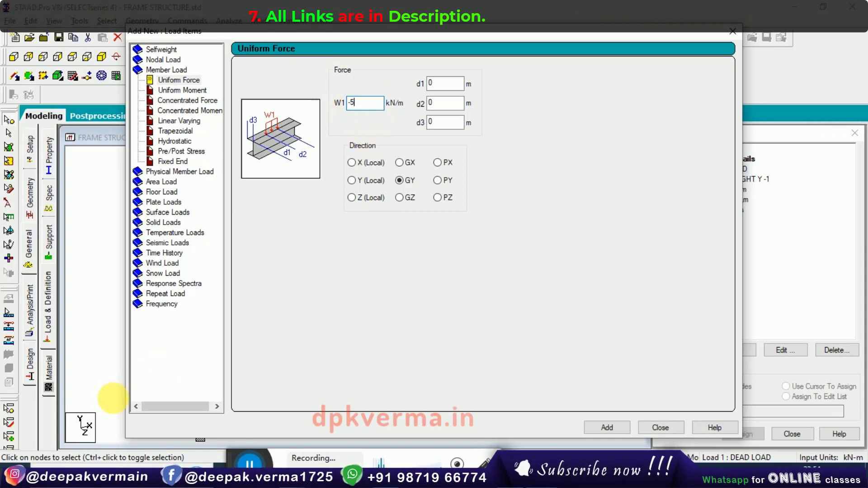
pyautogui.click(606, 428)
pyautogui.click(660, 428)
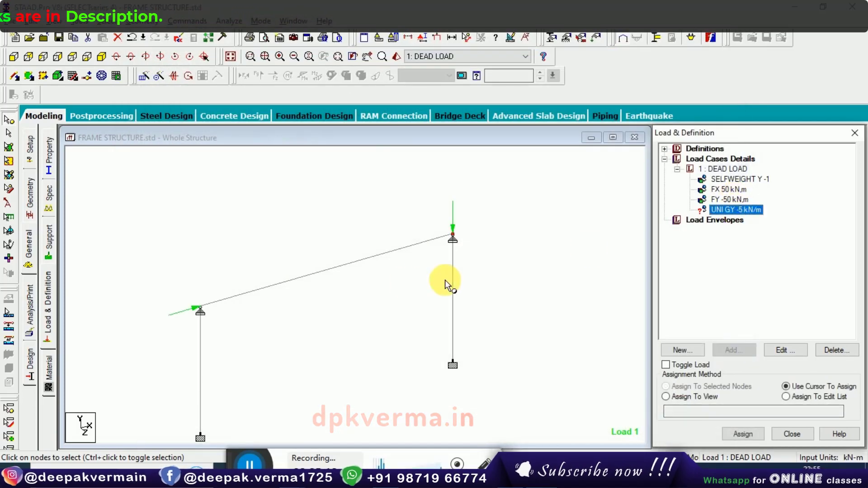
# Step: Assign the UNI GY -5 kN/m load to the top beam and clear the beam selection
pyautogui.click(8, 133)
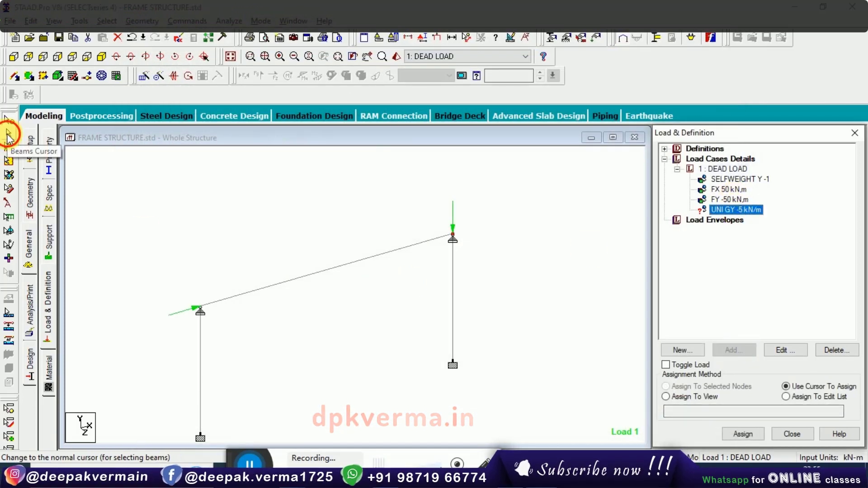
pyautogui.click(330, 269)
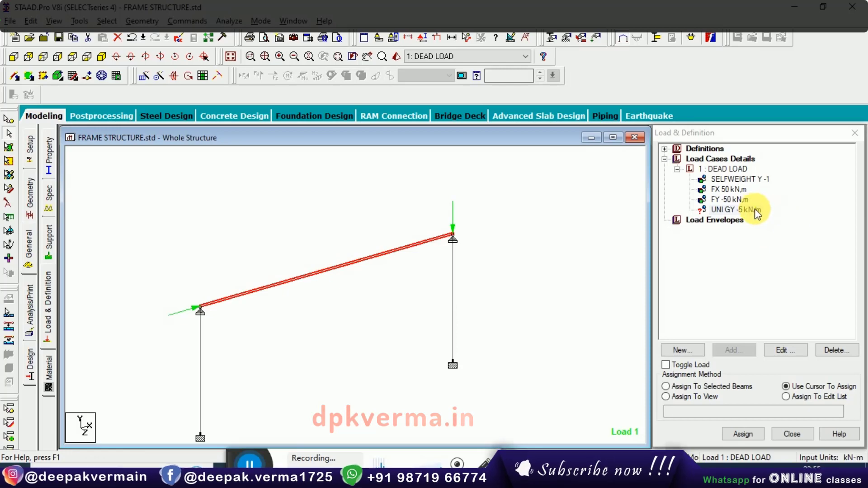
pyautogui.click(719, 210)
pyautogui.click(741, 386)
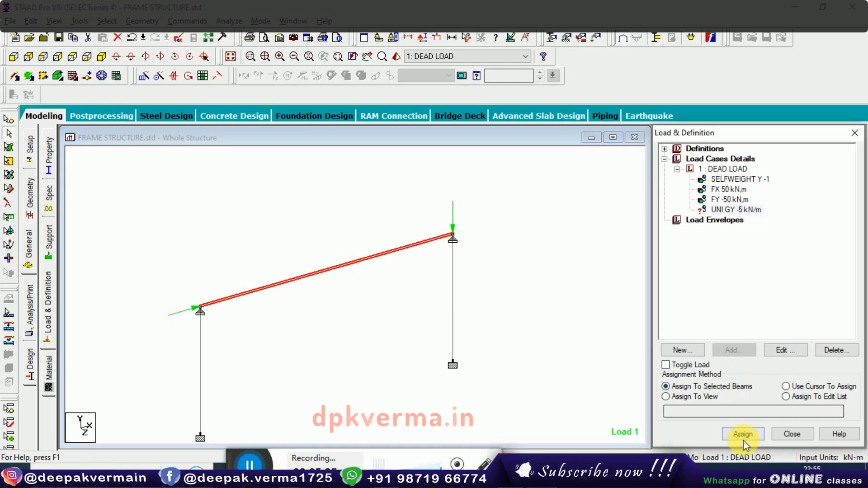
pyautogui.click(742, 433)
pyautogui.click(770, 321)
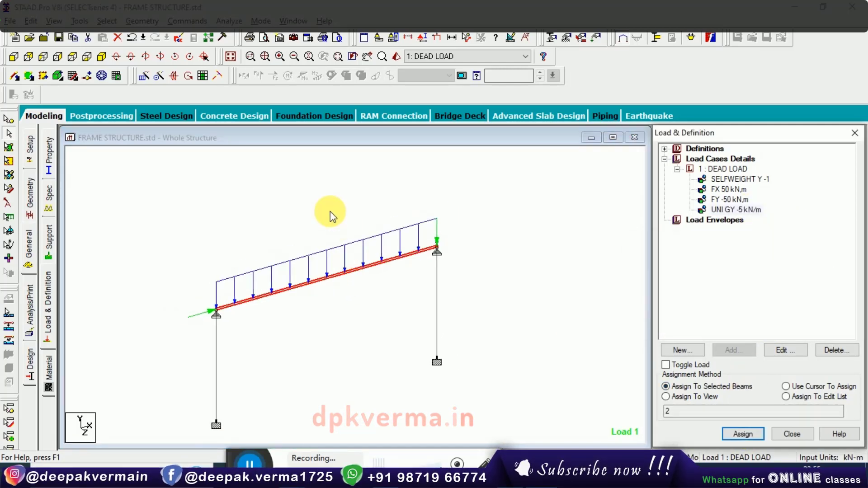
pyautogui.click(331, 332)
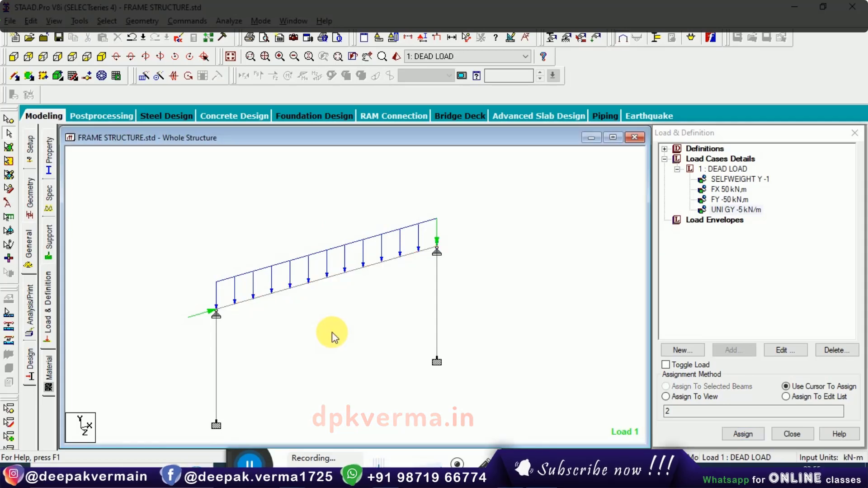
# Step: Display the load values on the frame to check them and hide them again
pyautogui.hotkey('shift', 'v')
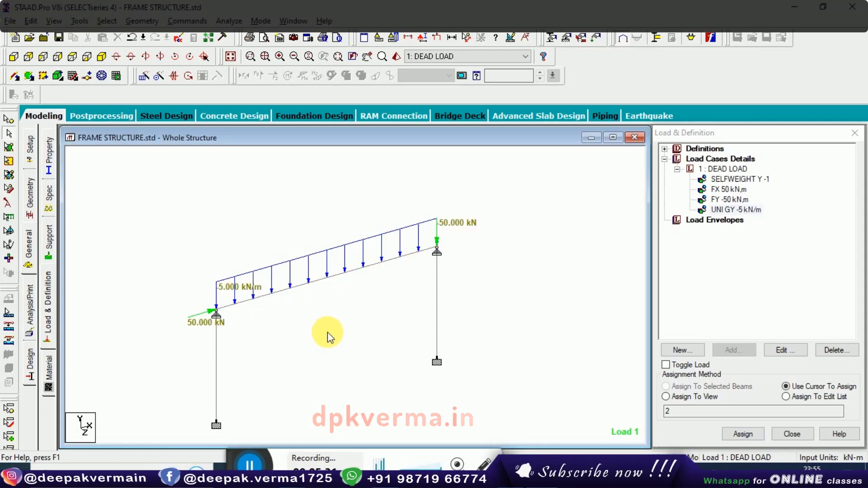
pyautogui.scroll(2, 327, 331)
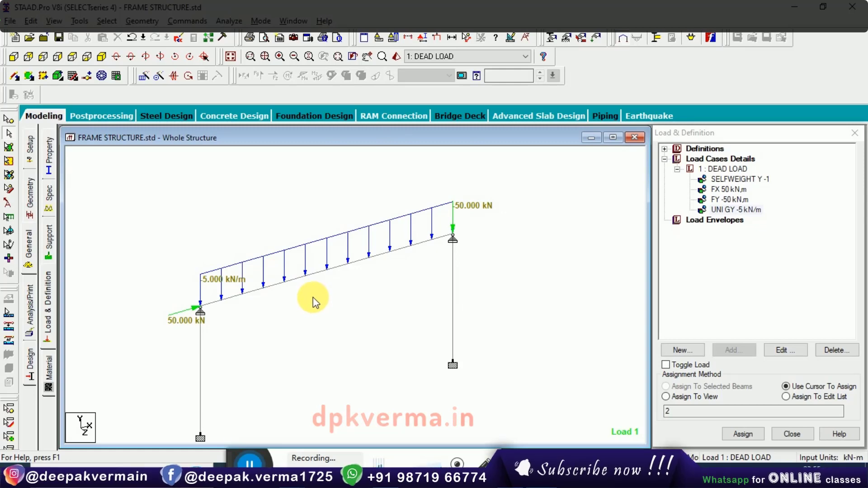
pyautogui.hotkey('shift', 'v')
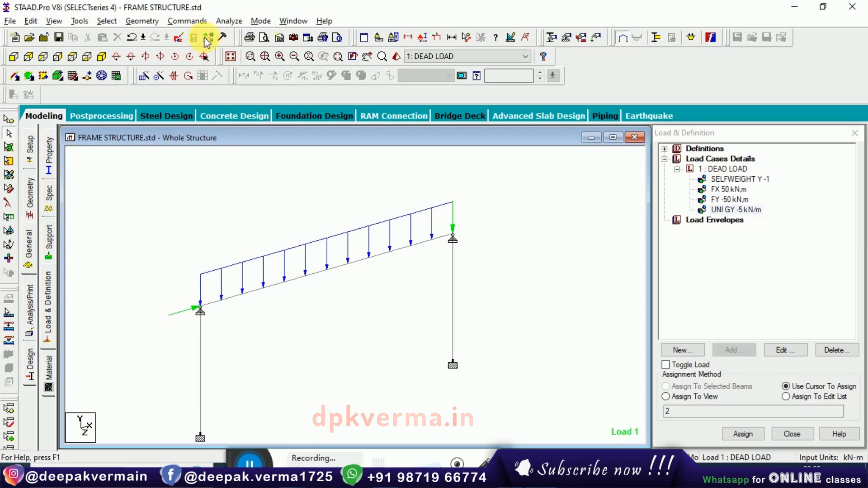
# Step: Save the modified structure, run the analysis and go to post-processing mode with the DEAD LOAD case
pyautogui.click(244, 35)
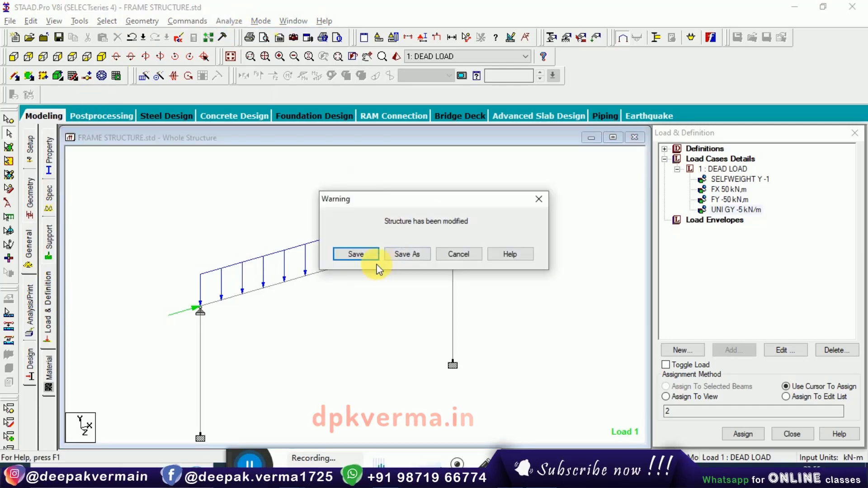
pyautogui.click(367, 254)
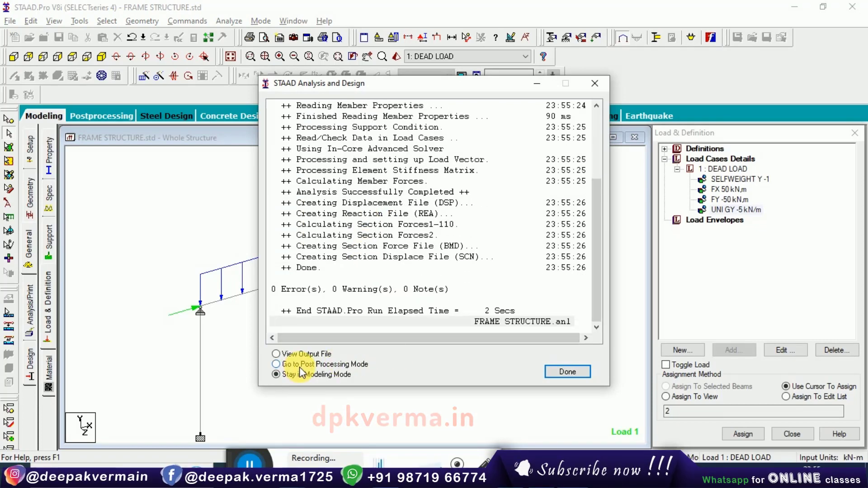
pyautogui.click(562, 372)
pyautogui.click(462, 333)
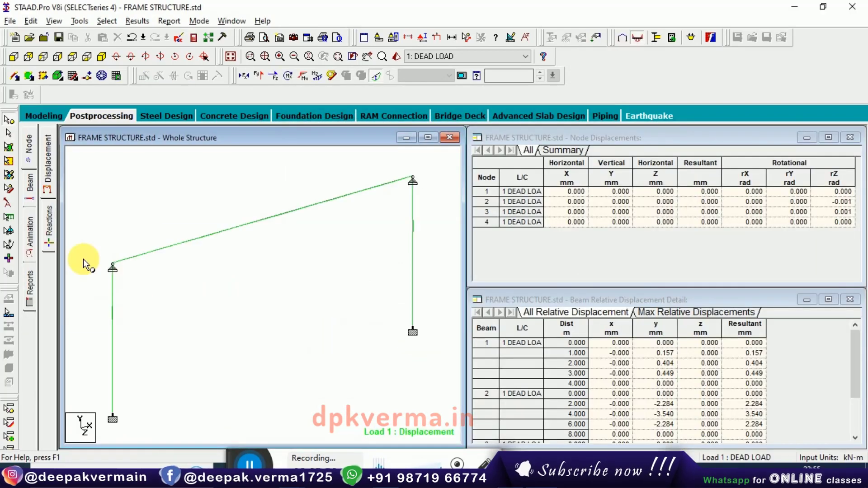
# Step: Examine the Mz, Fy and Fx beam graphs of the top beam and both columns
pyautogui.click(28, 181)
pyautogui.click(49, 244)
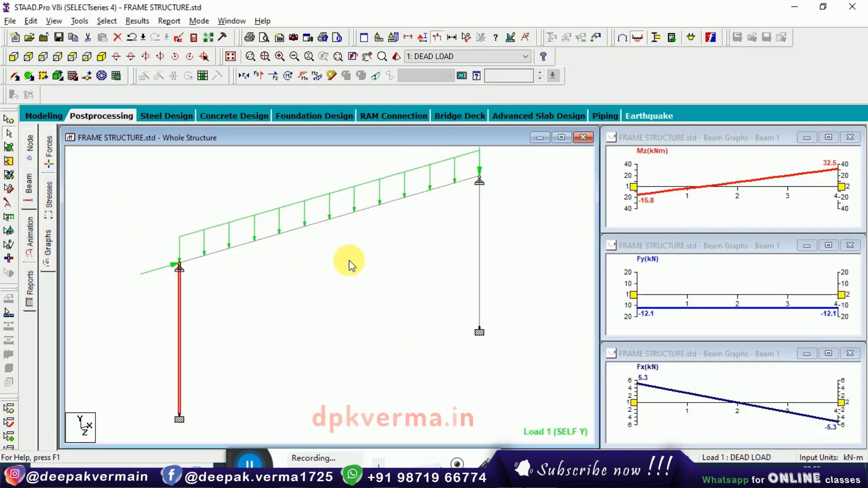
pyautogui.click(339, 218)
pyautogui.click(485, 258)
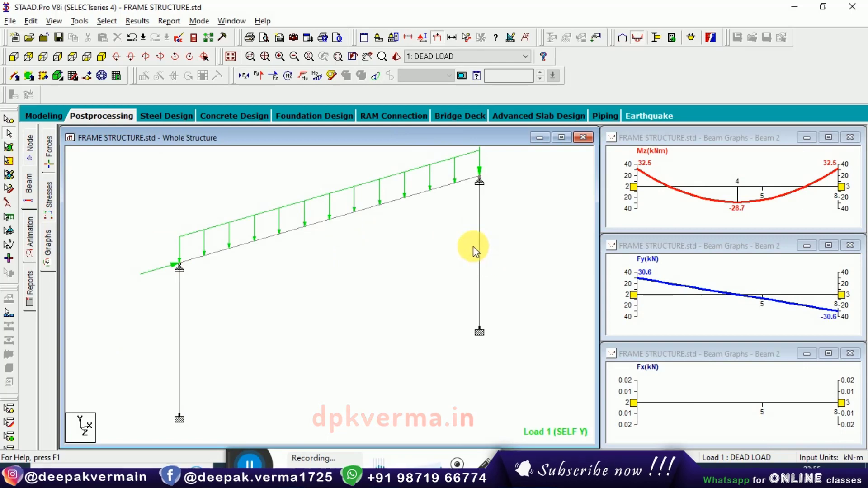
pyautogui.click(479, 254)
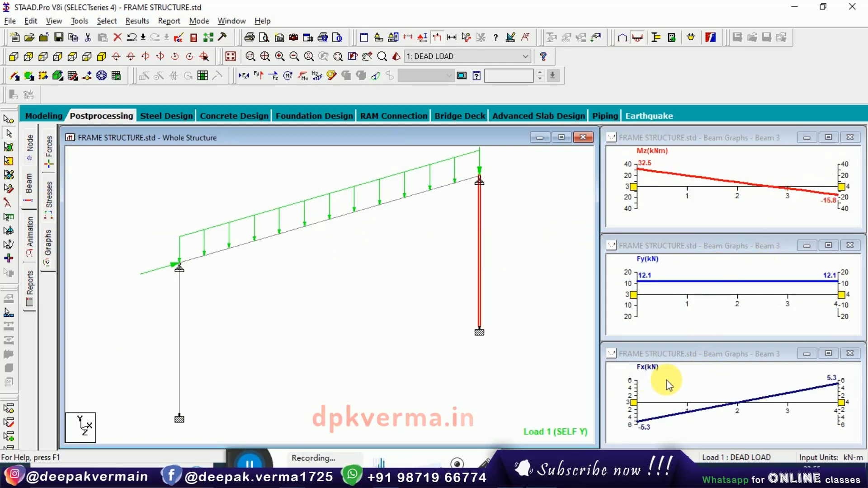
pyautogui.click(347, 222)
pyautogui.click(165, 296)
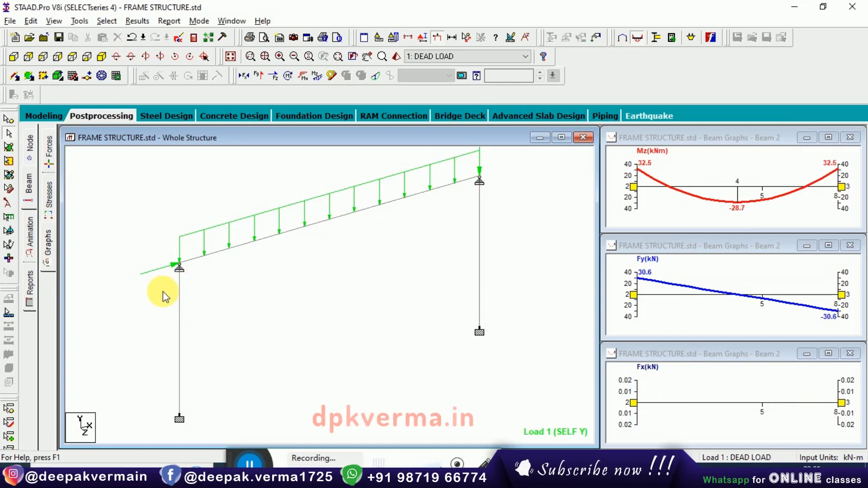
# Step: Examine the support reactions of the frame, highlighting those at the right column's top node
pyautogui.click(31, 144)
pyautogui.click(47, 224)
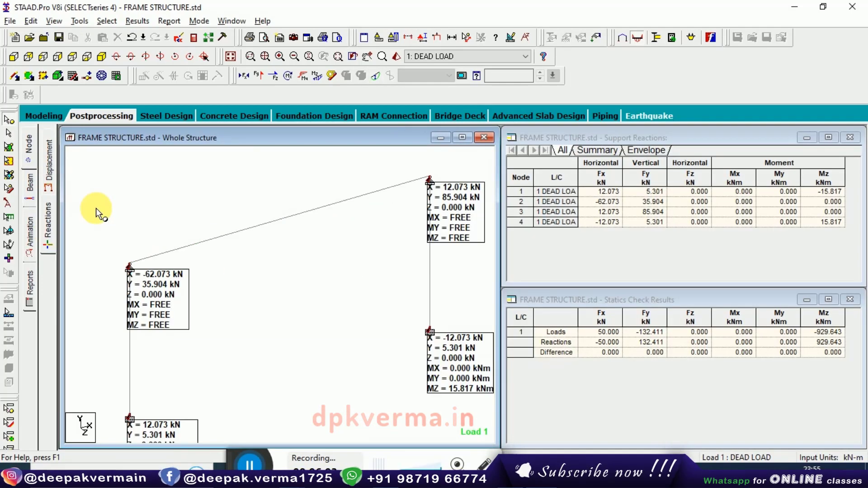
pyautogui.click(429, 178)
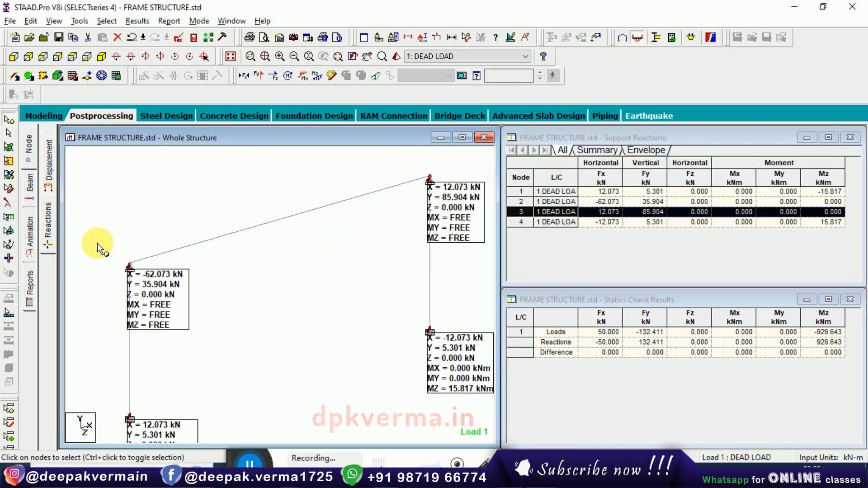
pyautogui.moveTo(184, 354); pyautogui.dragTo(189, 302, button='middle')
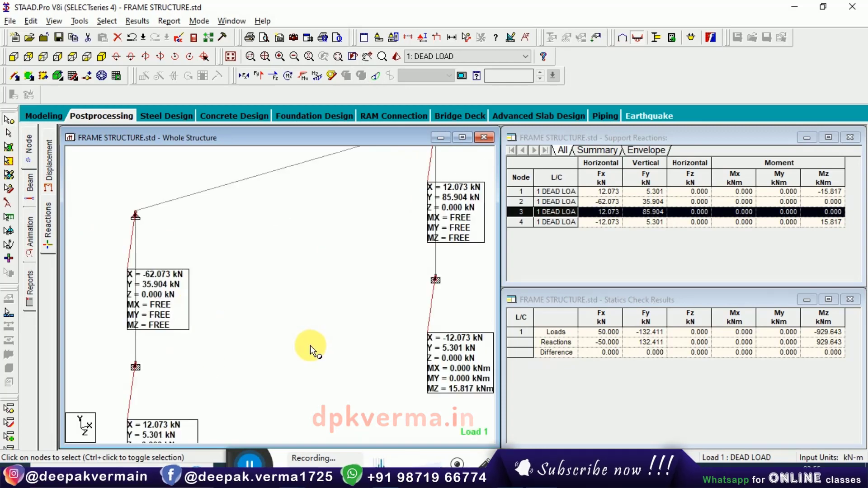